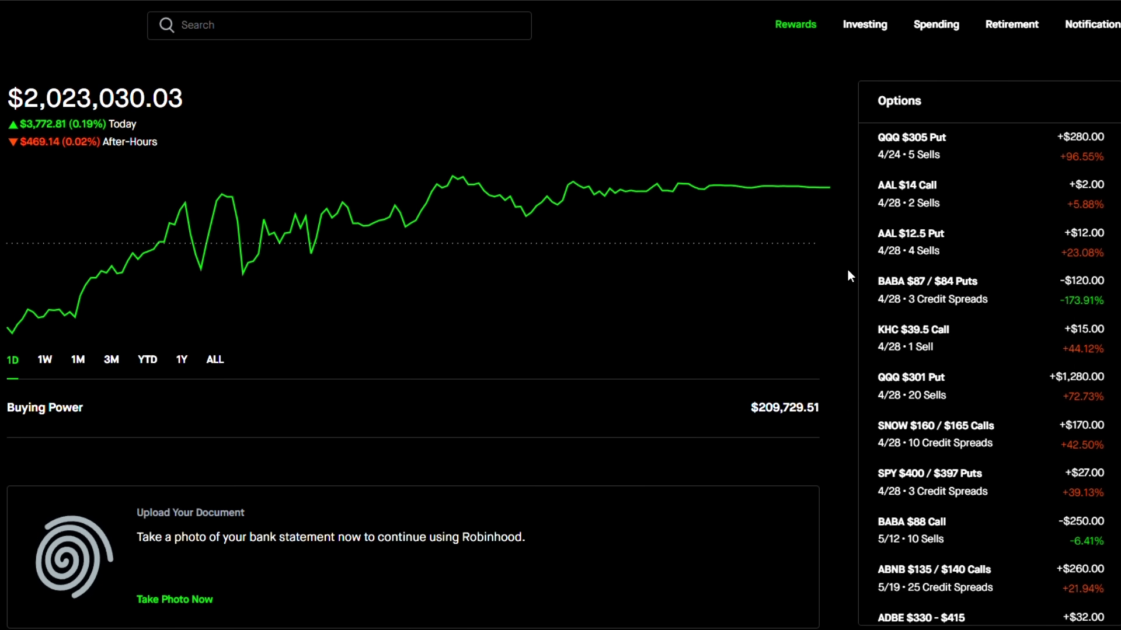
- Search for 'nio' and open the NIO stock page
{"action": "left_click", "coordinate": [266, 36]}
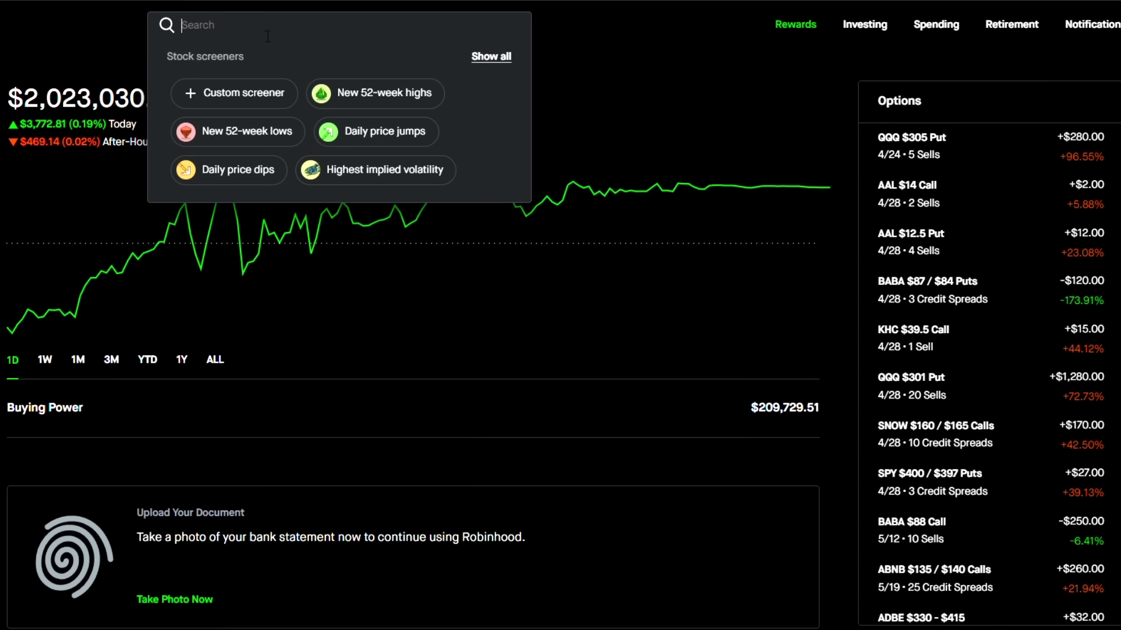
{"action": "type", "text": "nio"}
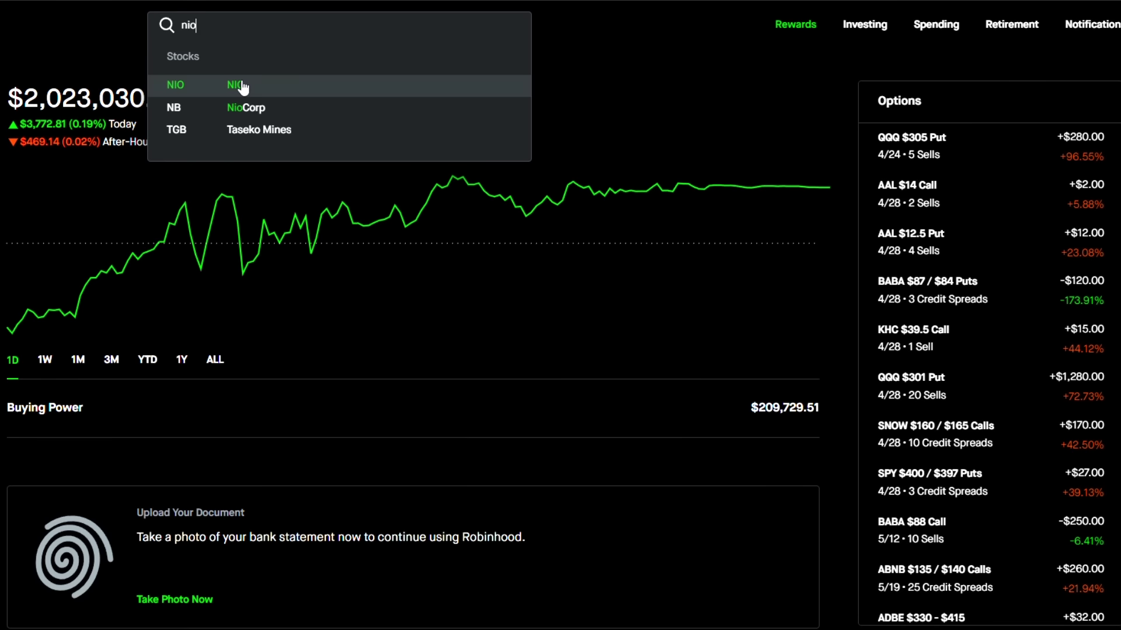
{"action": "left_click", "coordinate": [242, 87]}
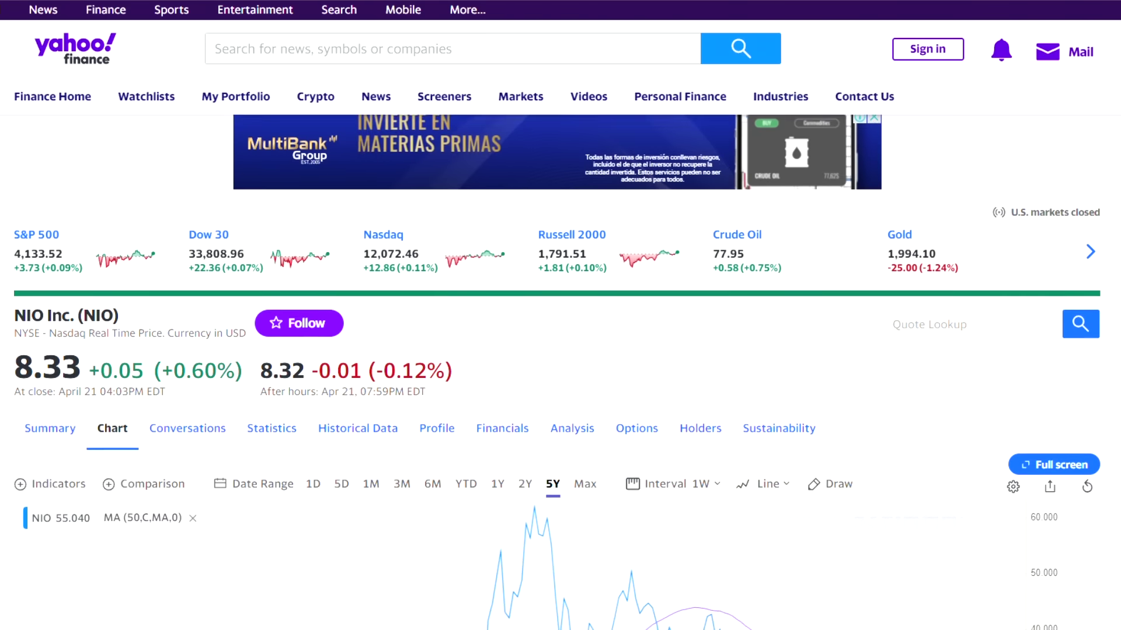
{"action": "scroll", "coordinate": [560, 374], "scroll_direction": "down", "scroll_amount": 5}
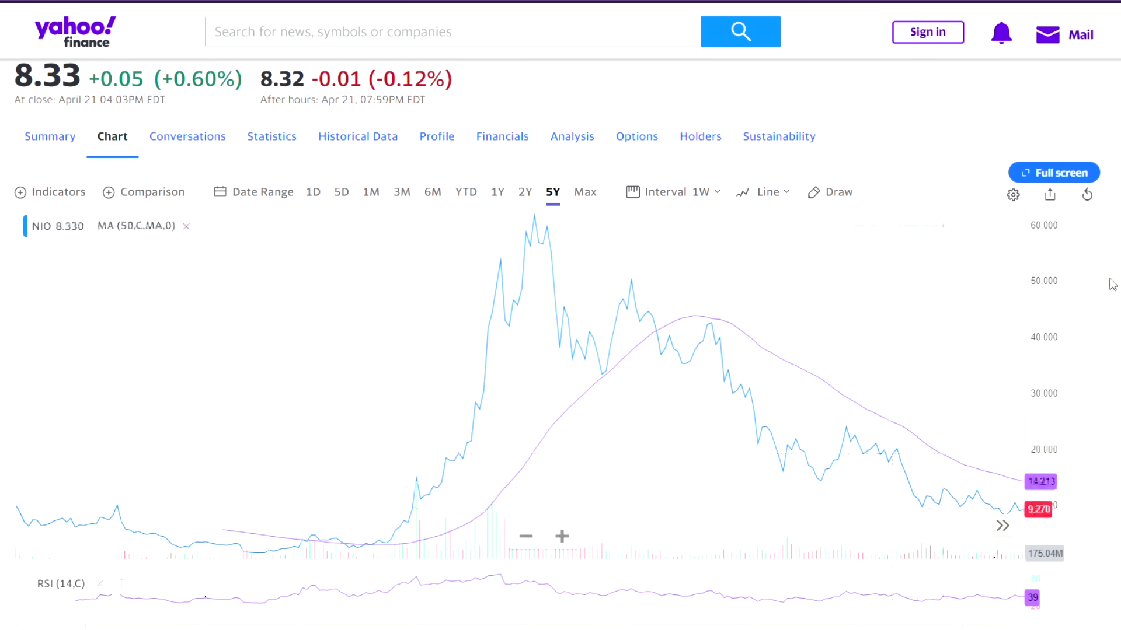
{"action": "scroll", "coordinate": [561, 339], "scroll_direction": "down", "scroll_amount": 1}
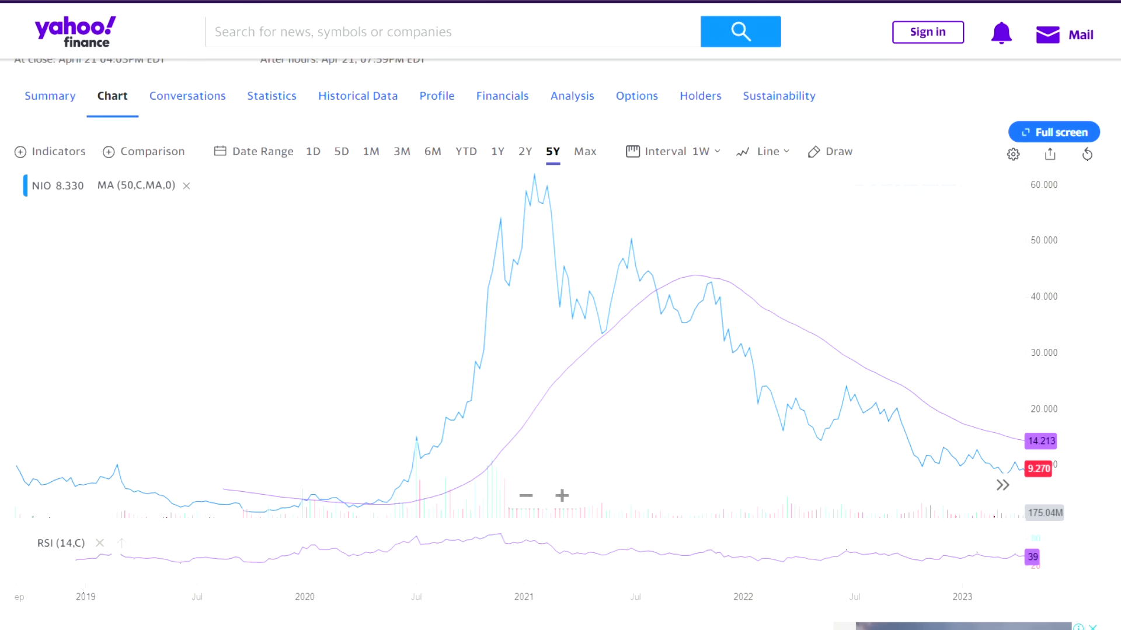
{"action": "scroll", "coordinate": [736, 233], "scroll_direction": "down", "scroll_amount": 1}
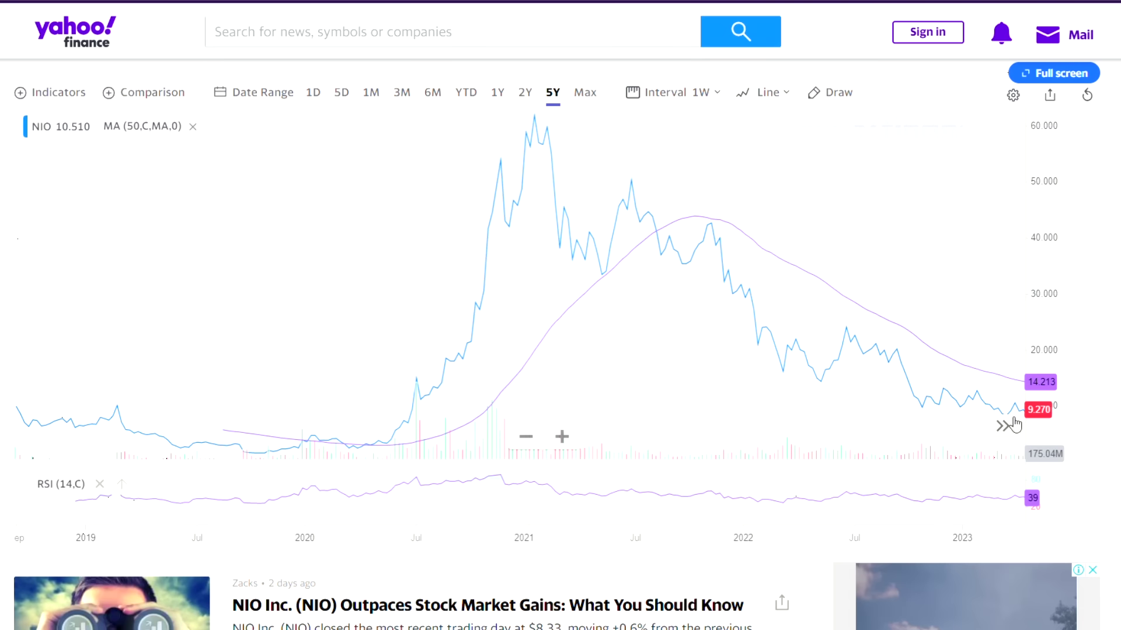
{"action": "scroll", "coordinate": [387, 154], "scroll_direction": "up", "scroll_amount": 1}
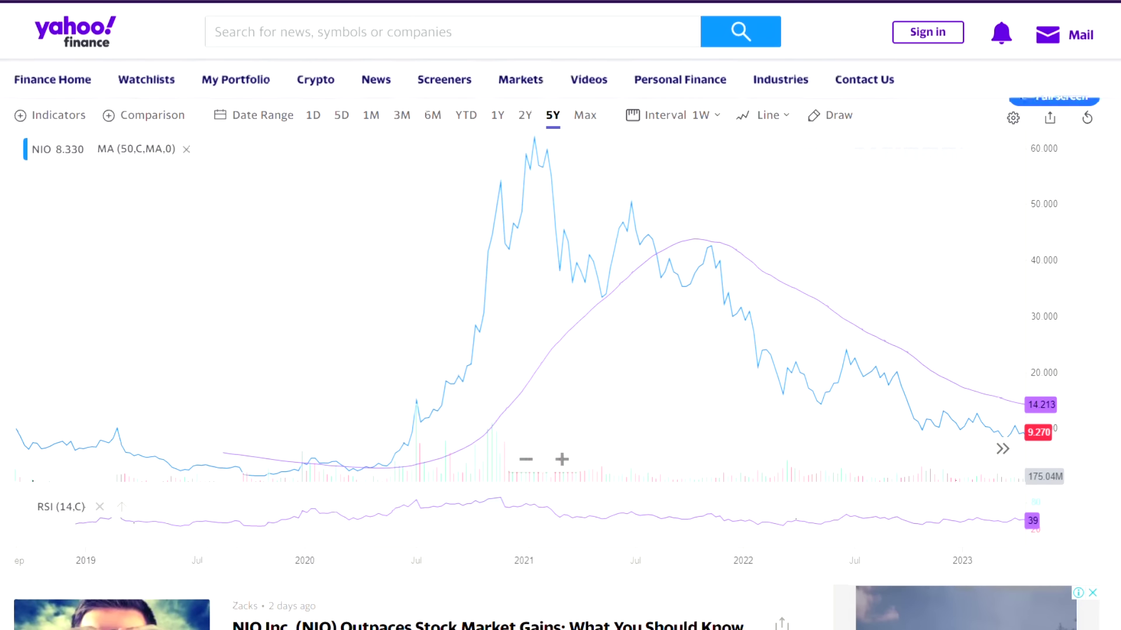
- Switch the Yahoo Finance NIO chart to the 3M range
{"action": "left_click", "coordinate": [403, 116]}
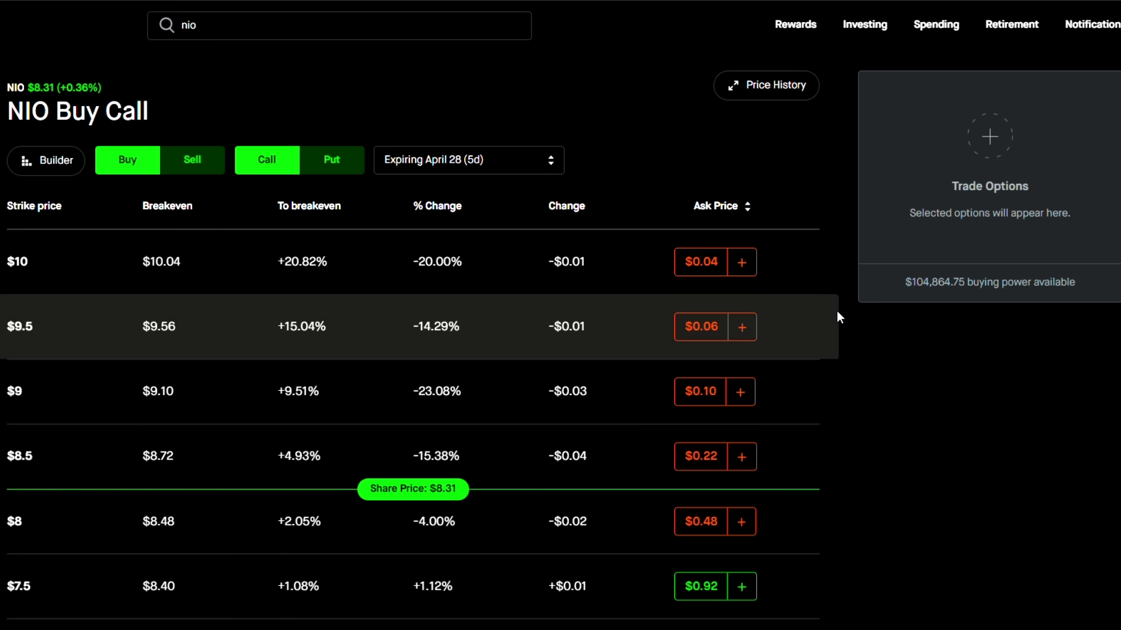
- Set the NIO call chain expiration to May 12 (19d), by way of May 19
{"action": "left_click", "coordinate": [436, 155]}
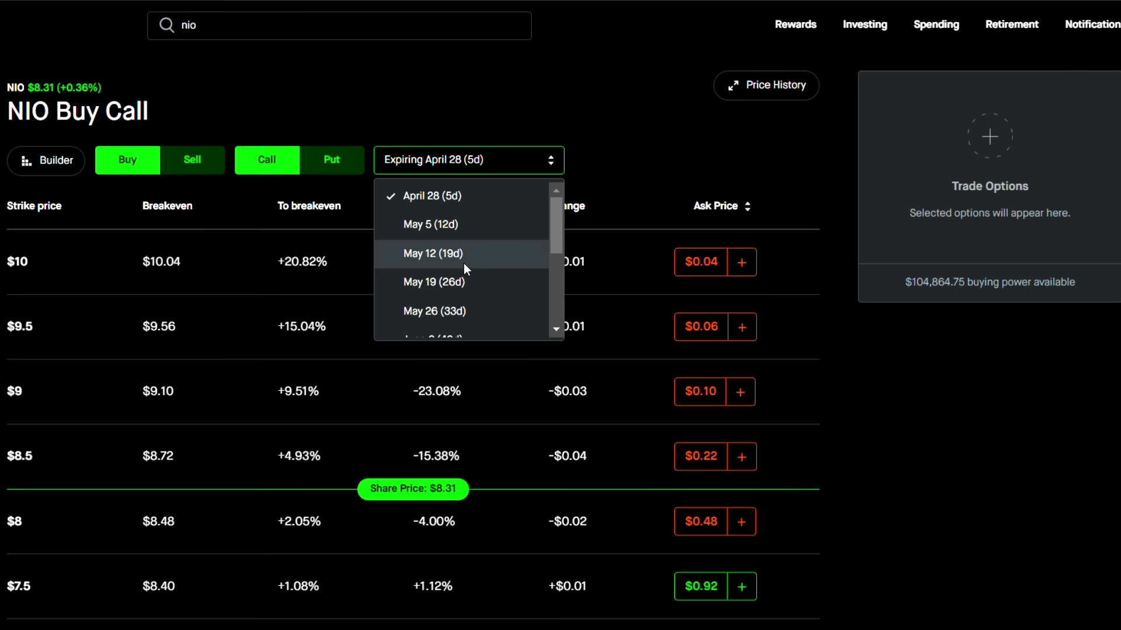
{"action": "left_click", "coordinate": [462, 277]}
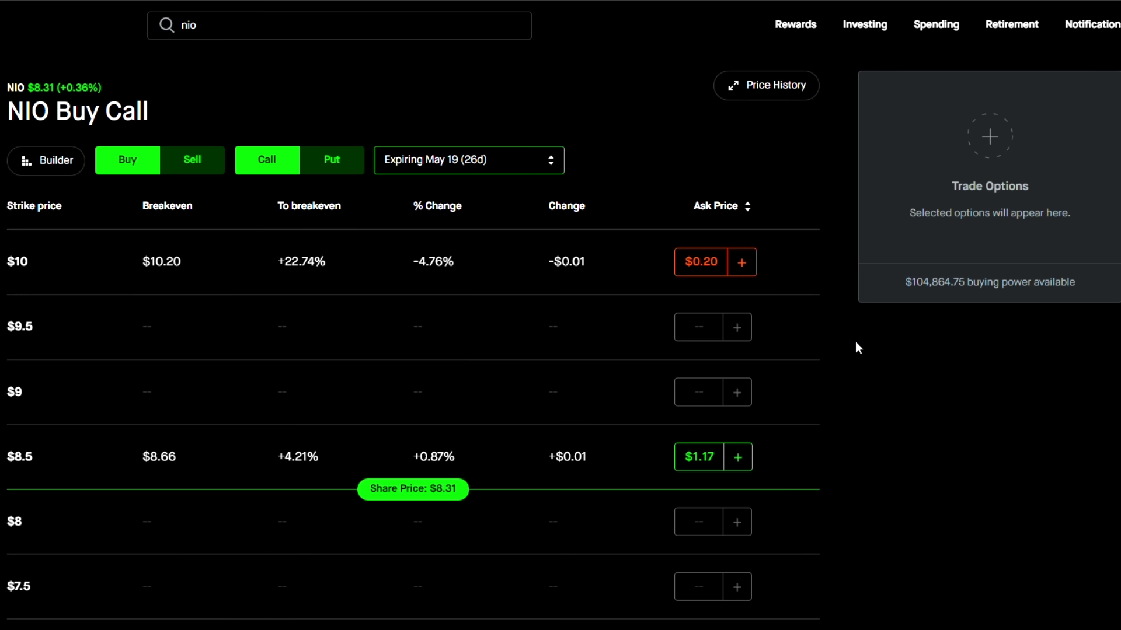
{"action": "key", "text": "Up"}
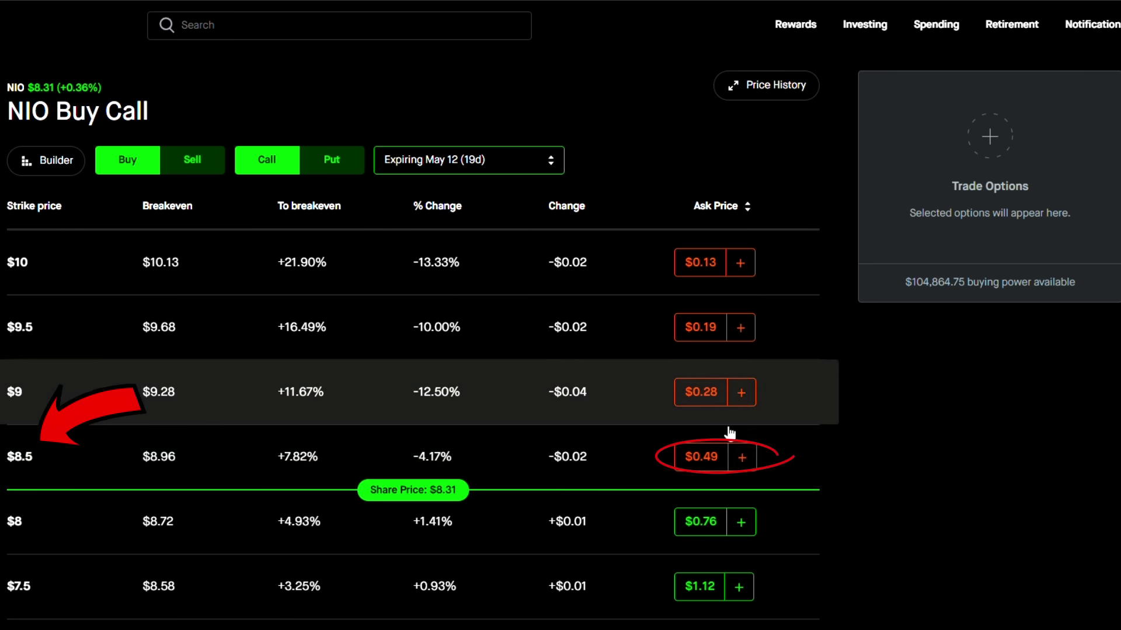
{"action": "left_click", "coordinate": [633, 457]}
{"action": "scroll", "coordinate": [629, 454], "scroll_direction": "down", "scroll_amount": 3}
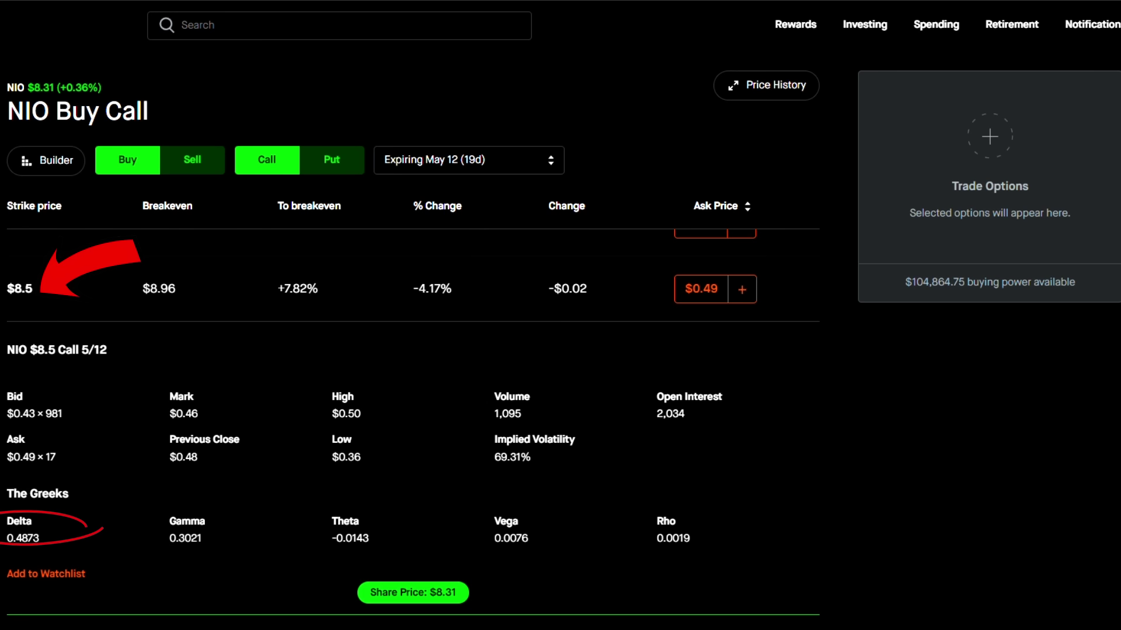
{"action": "left_click", "coordinate": [38, 288]}
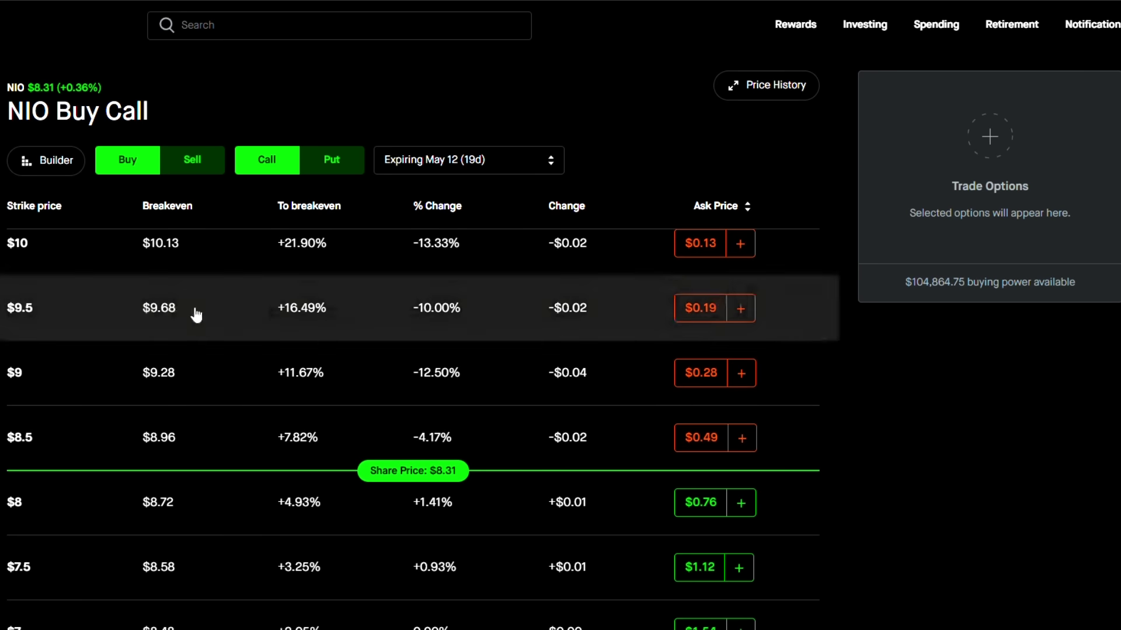
{"action": "left_click", "coordinate": [56, 310]}
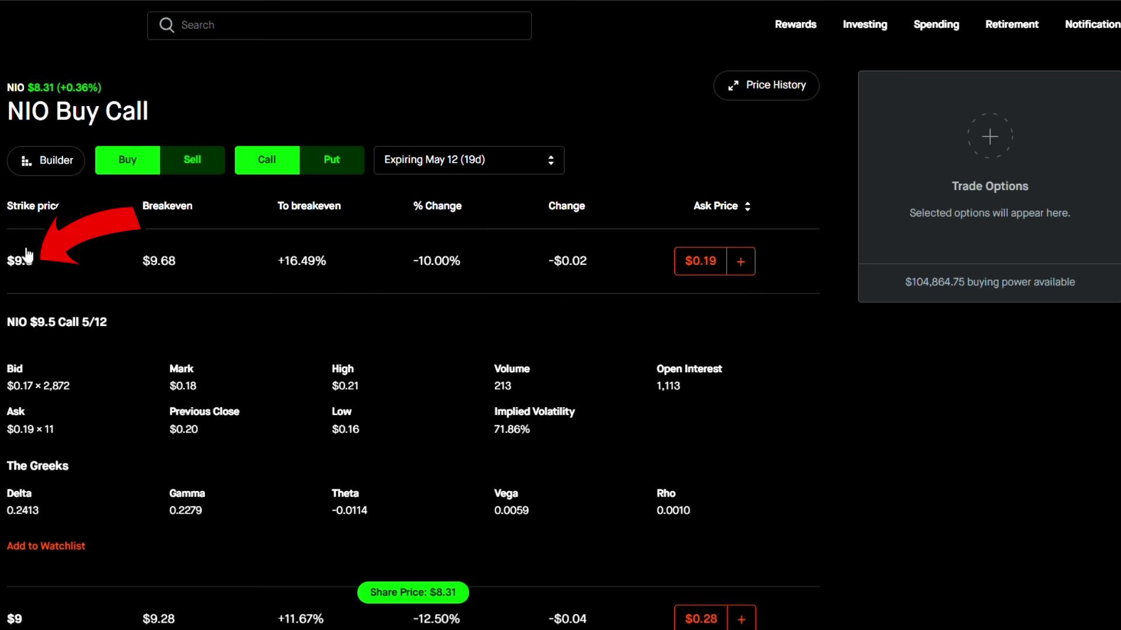
{"action": "left_click", "coordinate": [54, 268]}
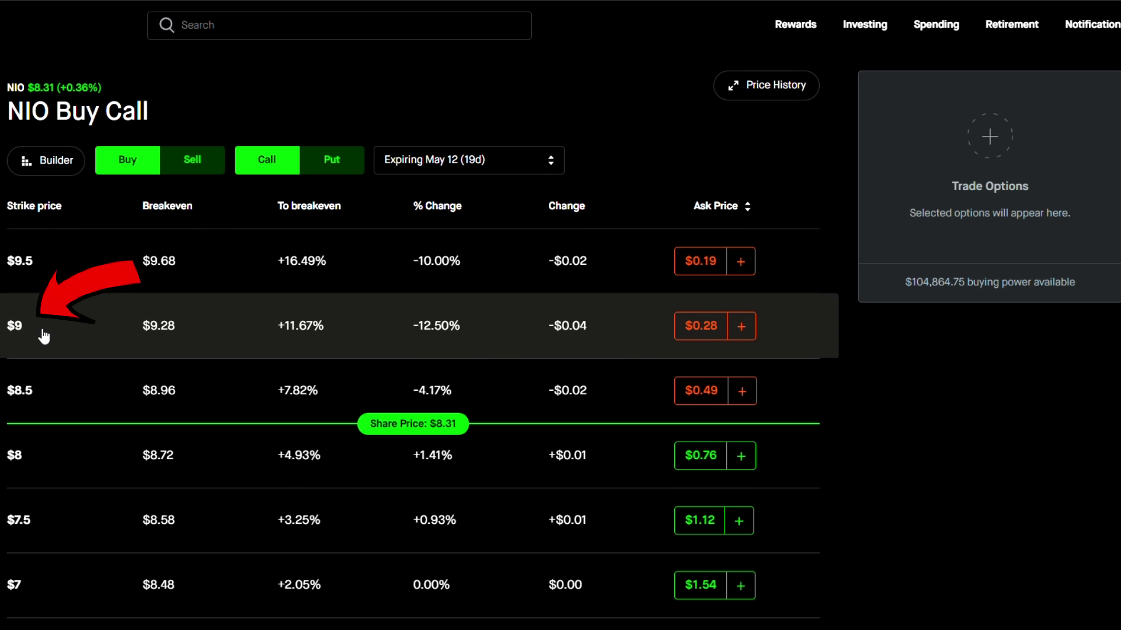
{"action": "left_click", "coordinate": [533, 348]}
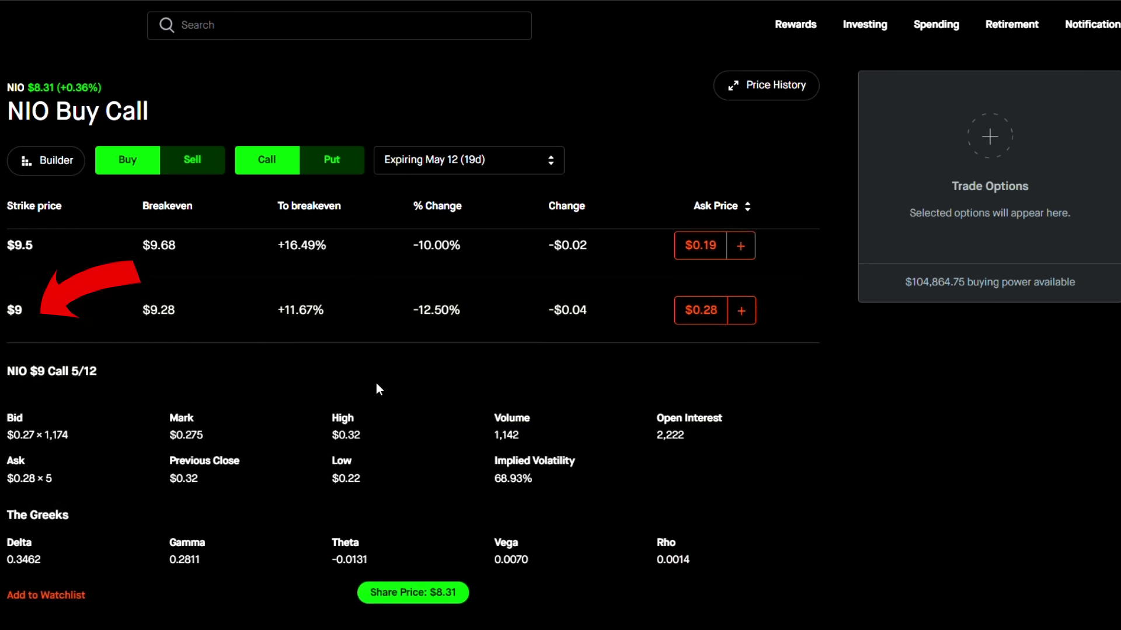
{"action": "left_click", "coordinate": [96, 328]}
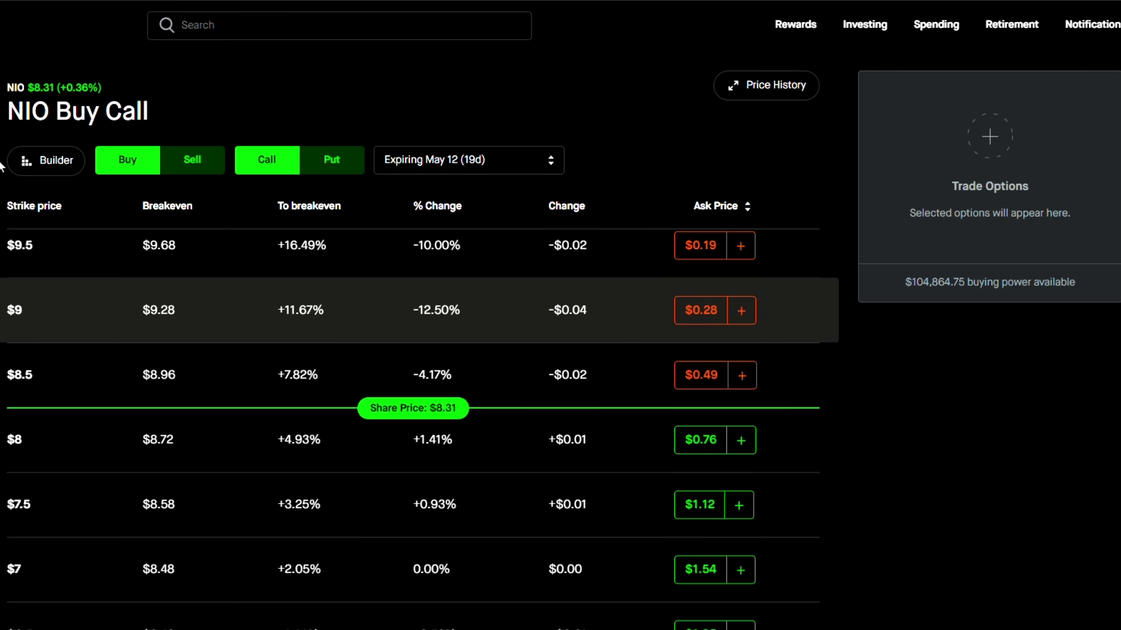
{"action": "left_click", "coordinate": [197, 33]}
- Look up 'khc' and highlight Kraft's Pittsburgh, Pennsylvania headquarters
{"action": "type", "text": "khc"}
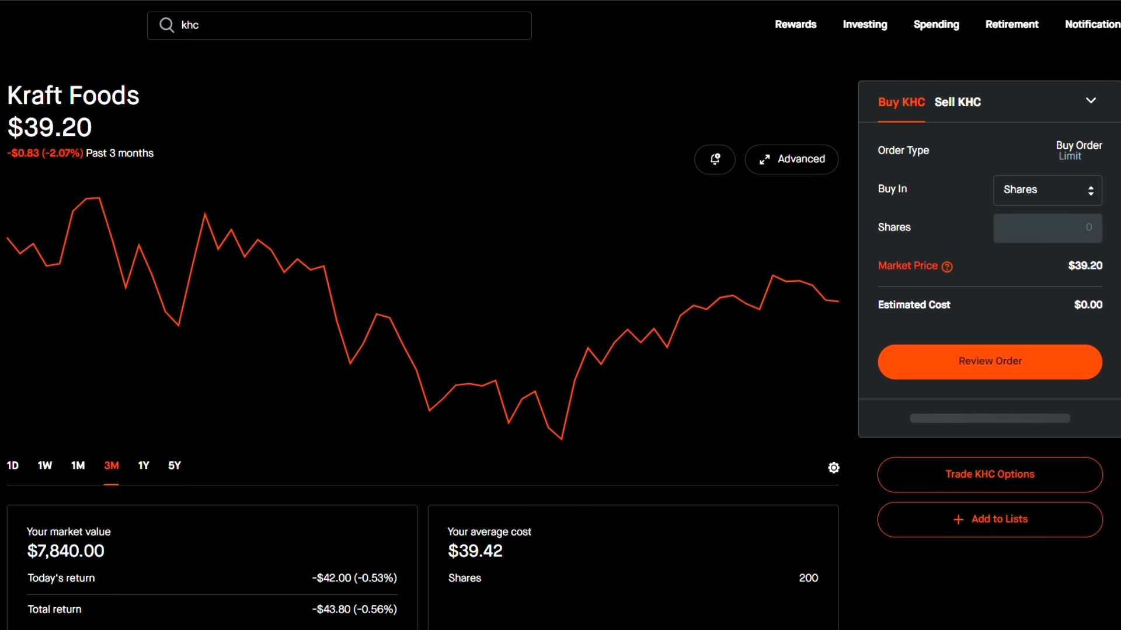
{"action": "scroll", "coordinate": [420, 350], "scroll_direction": "down", "scroll_amount": 5}
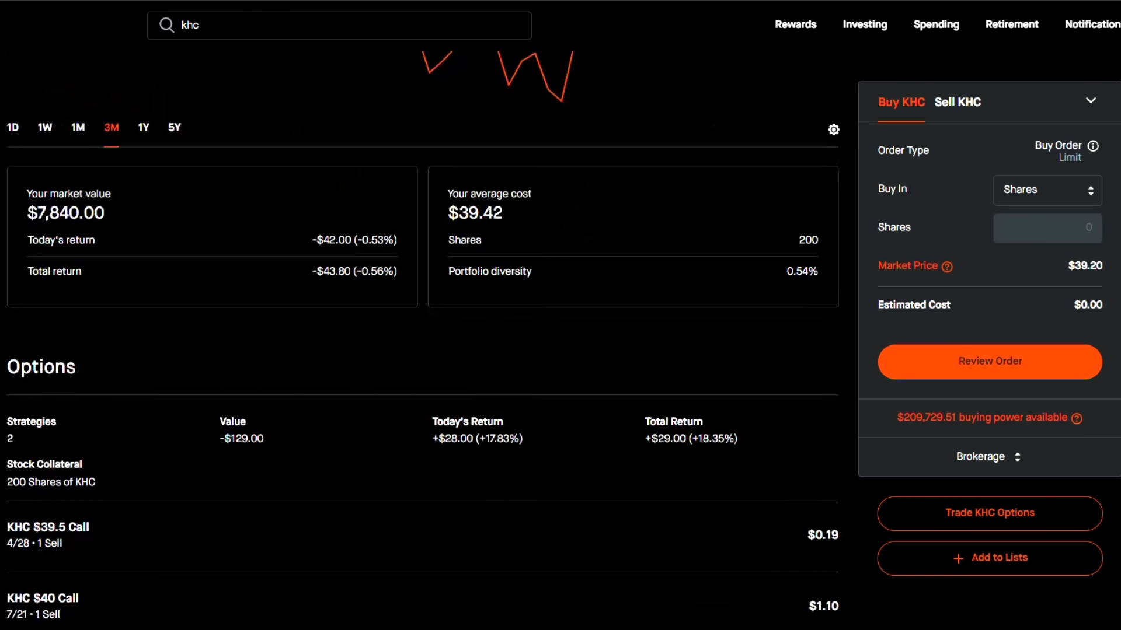
{"action": "scroll", "coordinate": [421, 339], "scroll_direction": "down", "scroll_amount": 13}
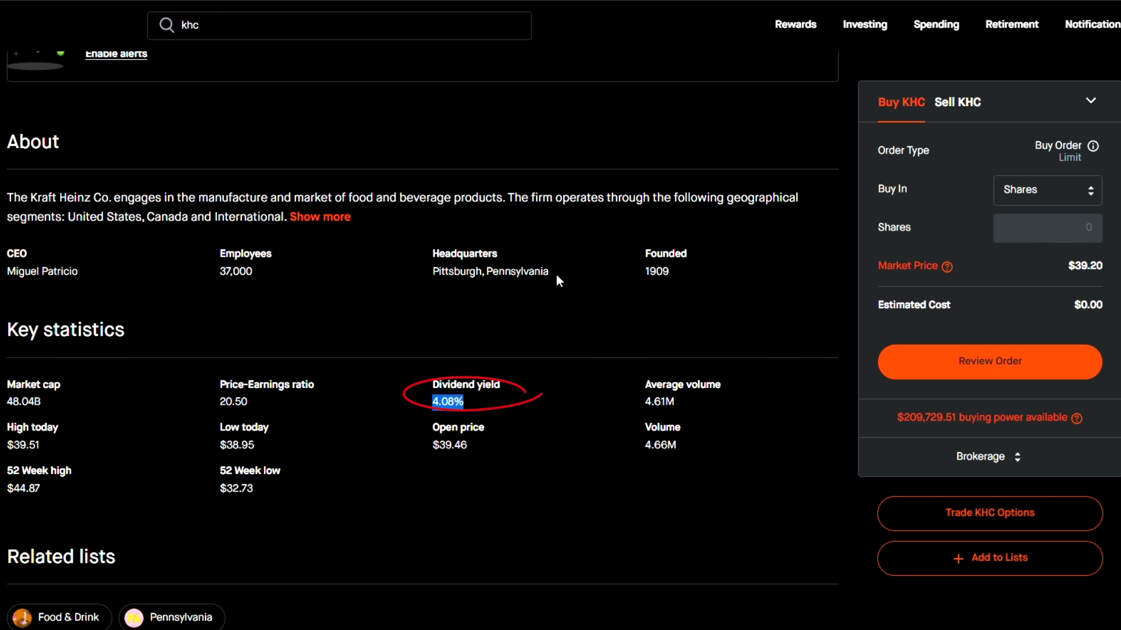
{"action": "left_click_drag", "start_coordinate": [556, 274], "coordinate": [424, 269]}
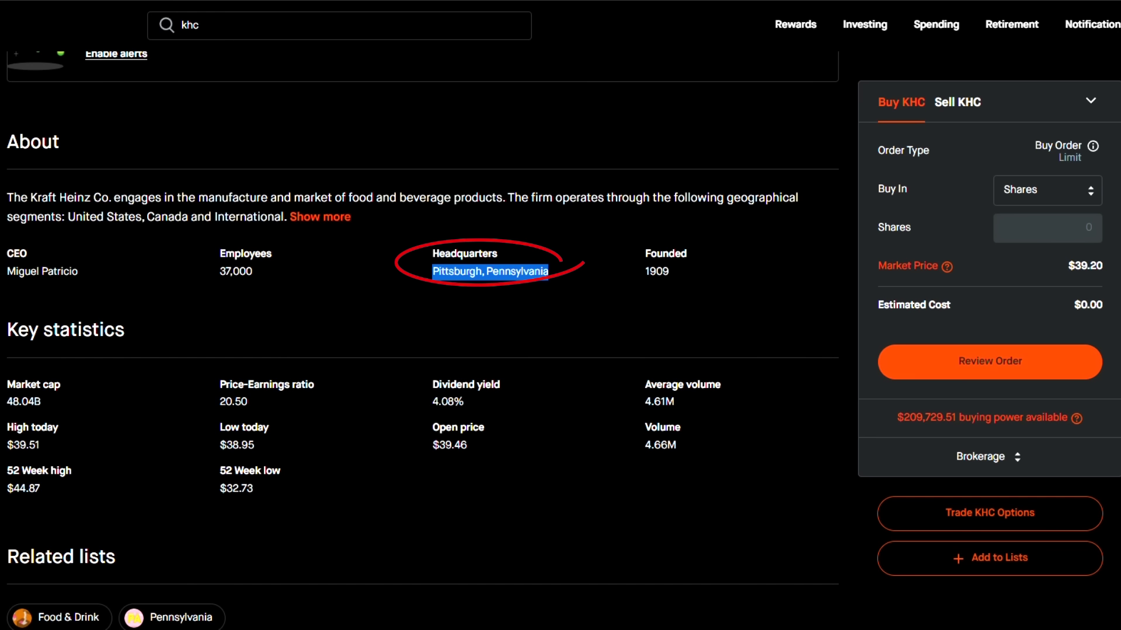
- Highlight the 20.50 P/E ratio and 4.08% dividend yield, then return to the top
{"action": "scroll", "coordinate": [420, 339], "scroll_direction": "up", "scroll_amount": 3}
{"action": "scroll", "coordinate": [420, 338], "scroll_direction": "down", "scroll_amount": 2}
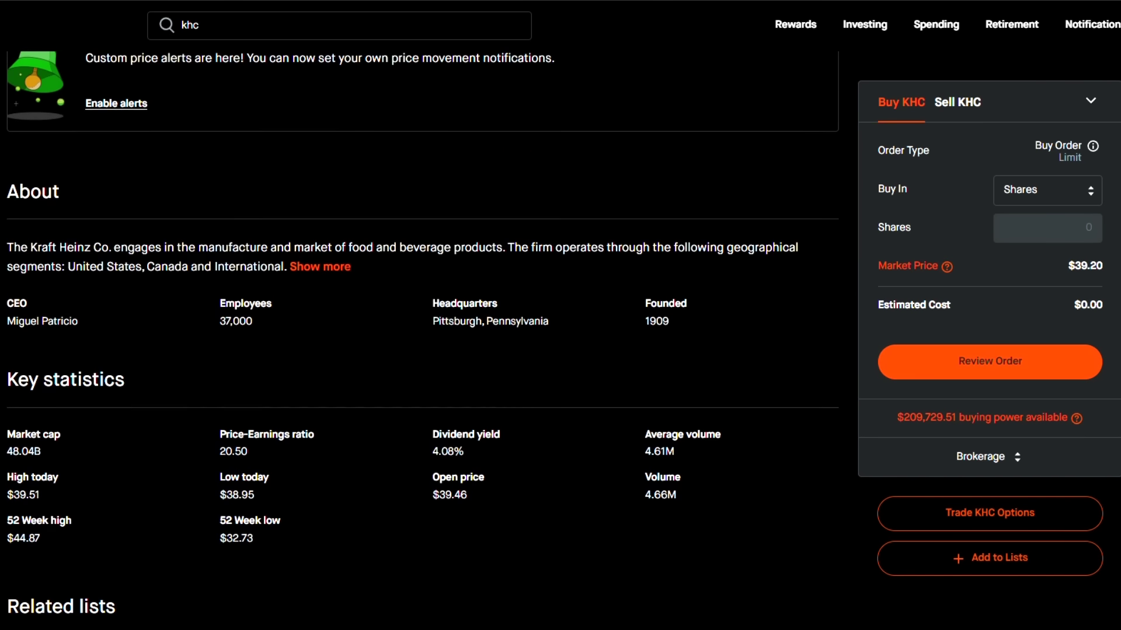
{"action": "left_click_drag", "start_coordinate": [250, 444], "coordinate": [199, 454]}
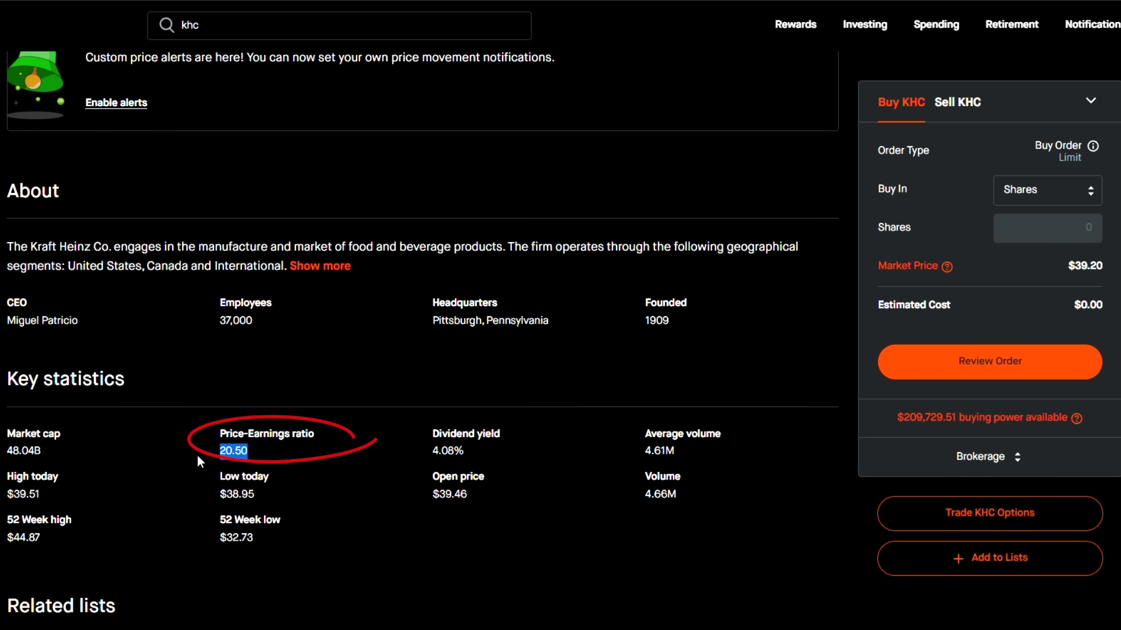
{"action": "left_click", "coordinate": [264, 459]}
{"action": "left_click_drag", "start_coordinate": [485, 456], "coordinate": [440, 451]}
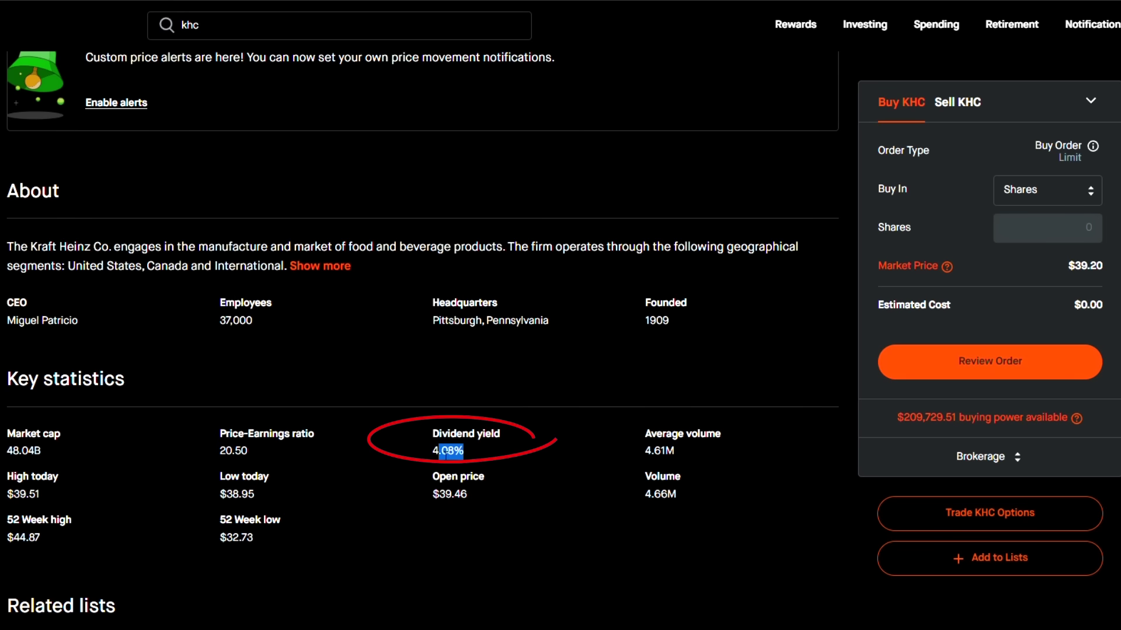
{"action": "scroll", "coordinate": [443, 453], "scroll_direction": "up", "scroll_amount": 15}
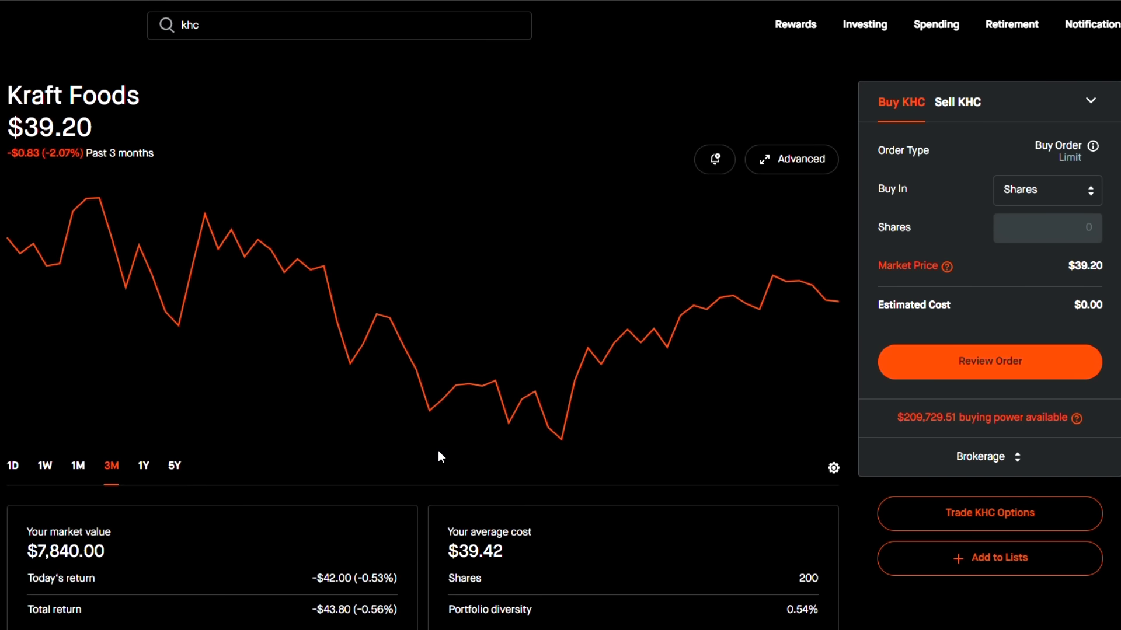
{"action": "scroll", "coordinate": [440, 456], "scroll_direction": "down", "scroll_amount": 2}
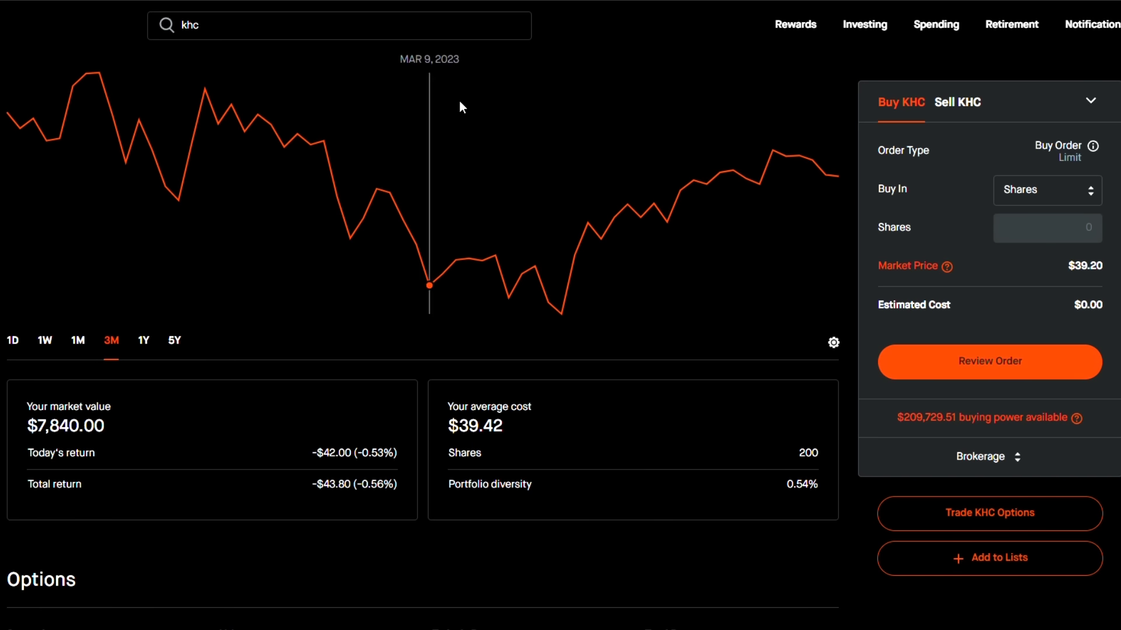
{"action": "scroll", "coordinate": [552, 161], "scroll_direction": "up", "scroll_amount": 2}
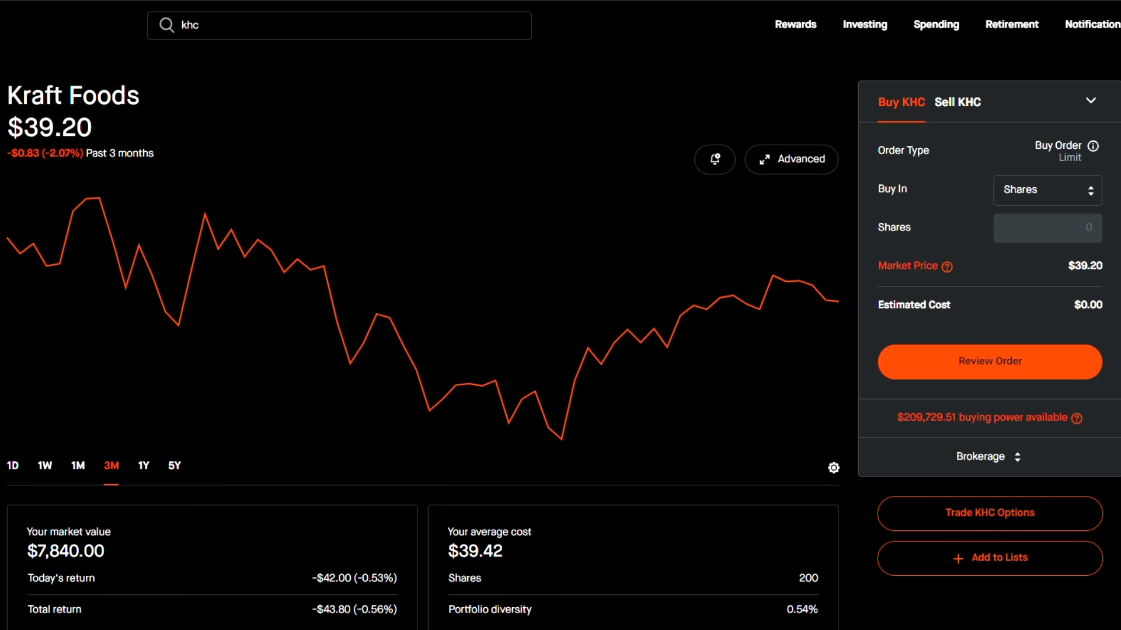
{"action": "left_click", "coordinate": [146, 466]}
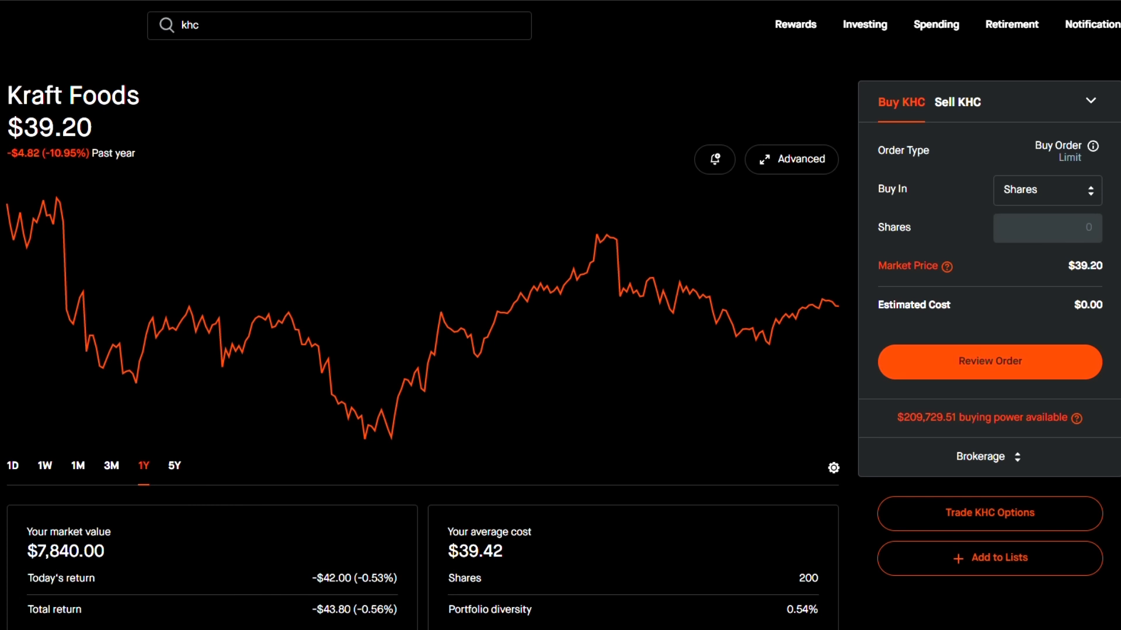
{"action": "scroll", "coordinate": [423, 342], "scroll_direction": "down", "scroll_amount": 2}
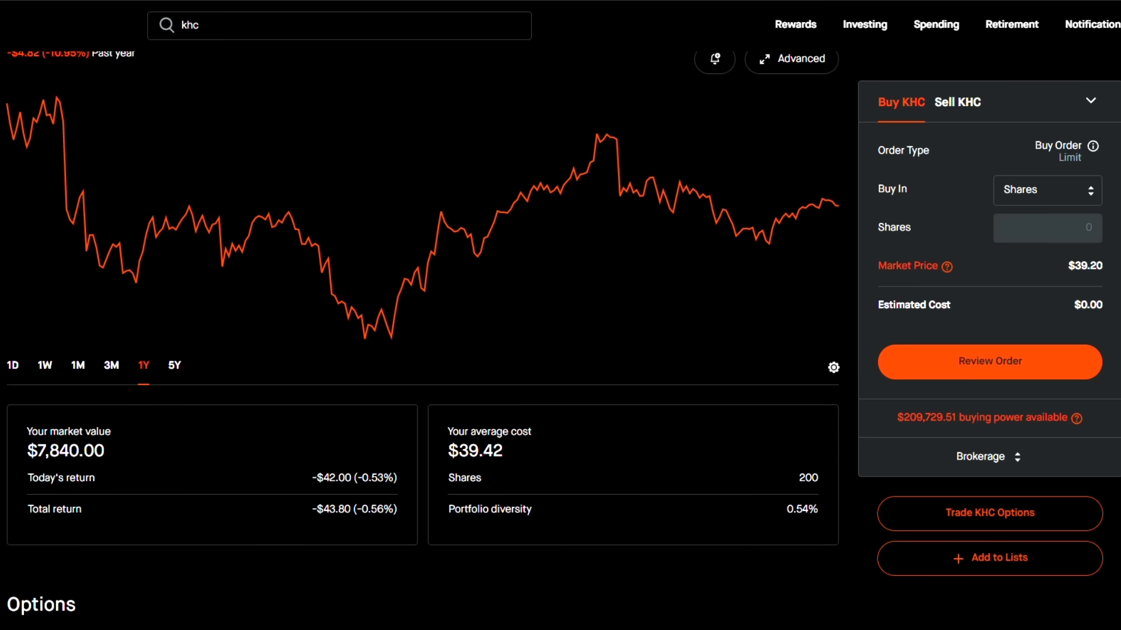
{"action": "scroll", "coordinate": [423, 332], "scroll_direction": "up", "scroll_amount": 2}
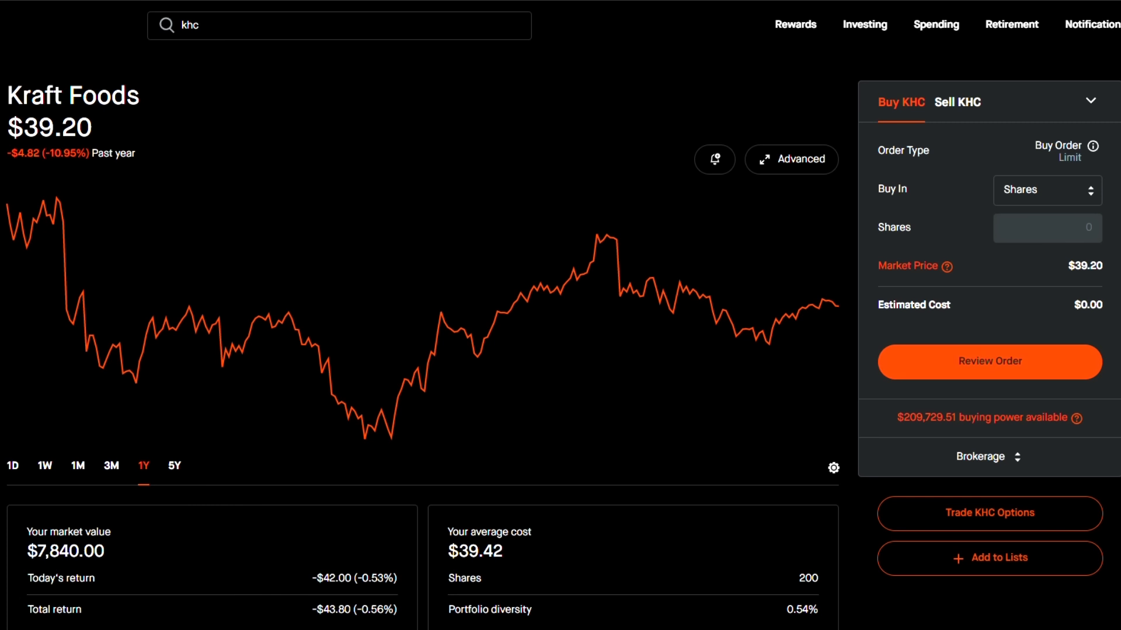
{"action": "scroll", "coordinate": [420, 344], "scroll_direction": "down", "scroll_amount": 1}
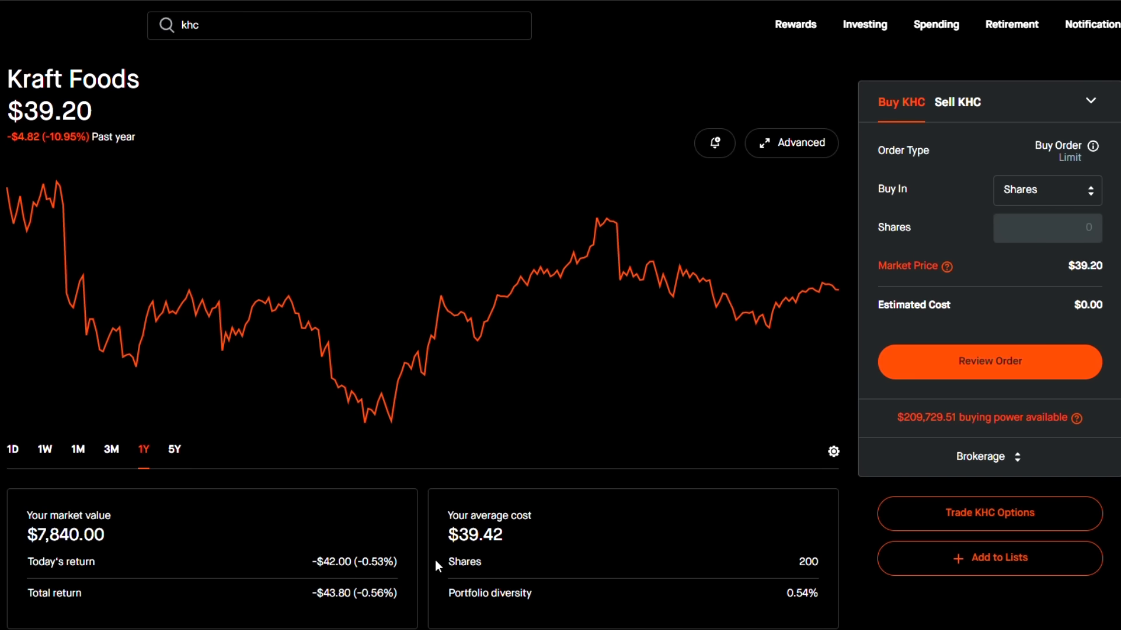
{"action": "left_click_drag", "start_coordinate": [513, 532], "coordinate": [446, 534]}
{"action": "left_click", "coordinate": [420, 520]}
{"action": "scroll", "coordinate": [420, 520], "scroll_direction": "down", "scroll_amount": 6}
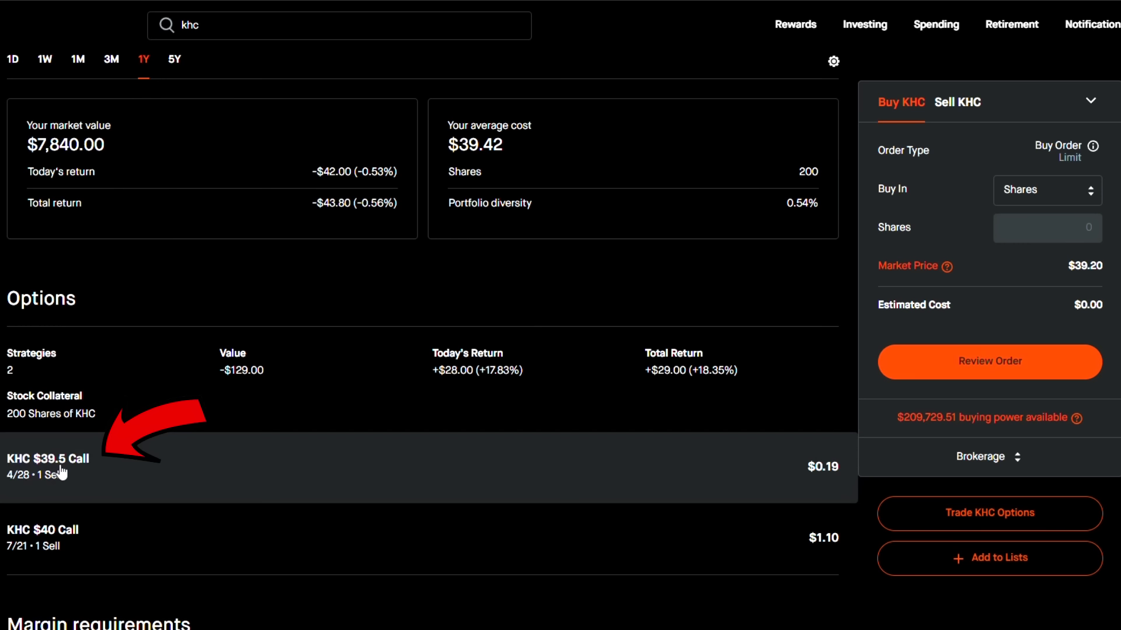
- Highlight the $39.42 average cost, then scroll down to the KHC $39.5 Call option
{"action": "left_click_drag", "start_coordinate": [459, 144], "coordinate": [509, 146]}
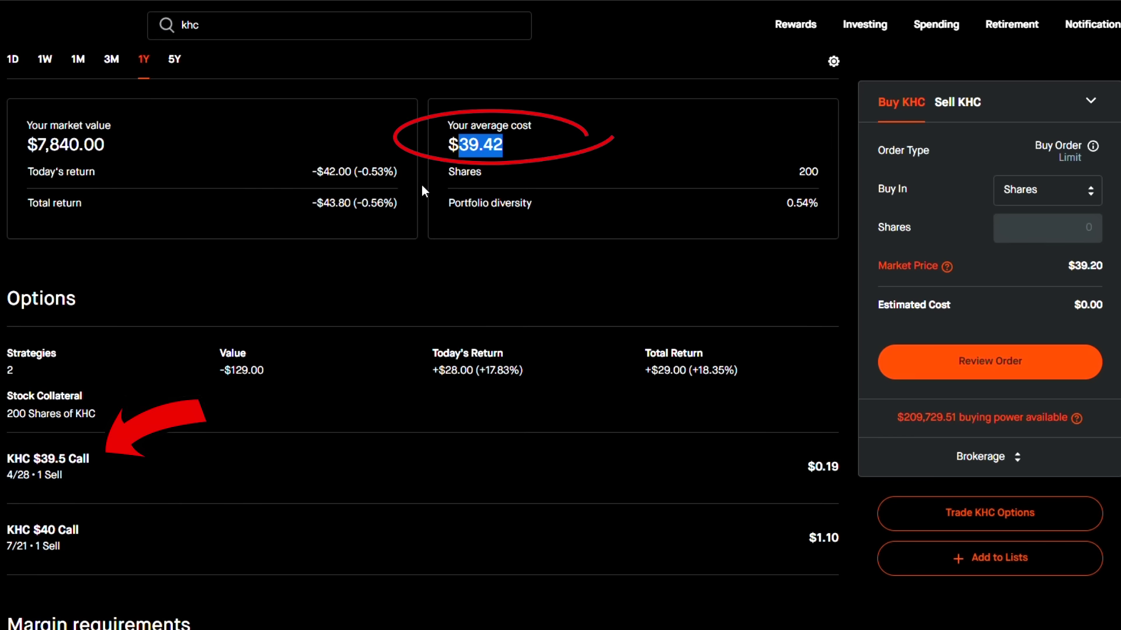
{"action": "scroll", "coordinate": [421, 184], "scroll_direction": "up", "scroll_amount": 7}
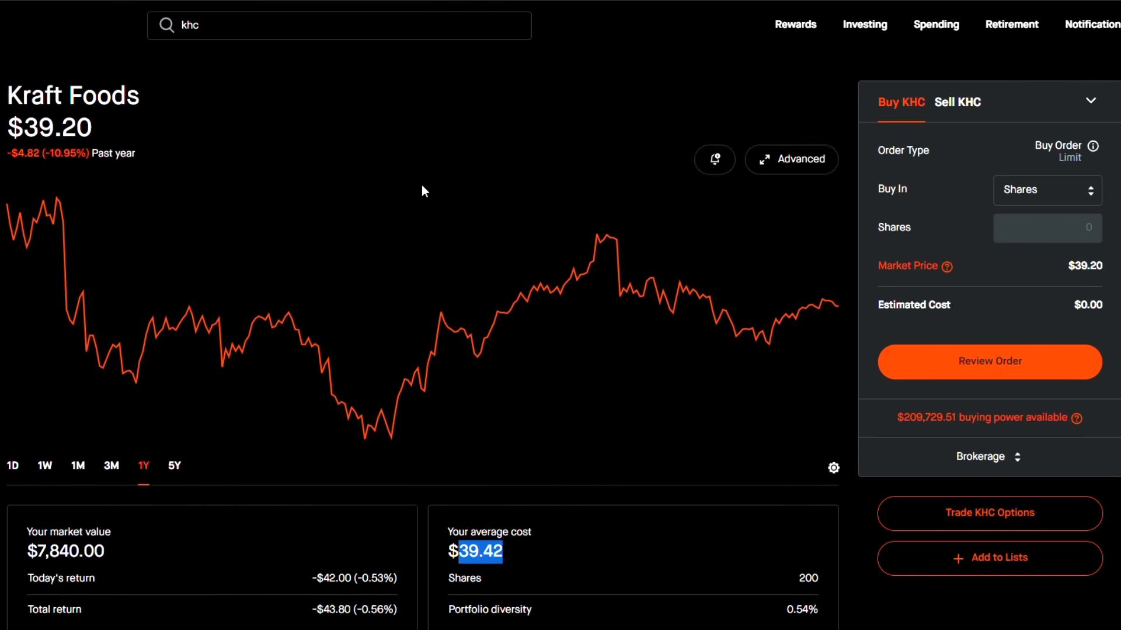
{"action": "scroll", "coordinate": [421, 186], "scroll_direction": "down", "scroll_amount": 2}
{"action": "scroll", "coordinate": [422, 186], "scroll_direction": "up", "scroll_amount": 1}
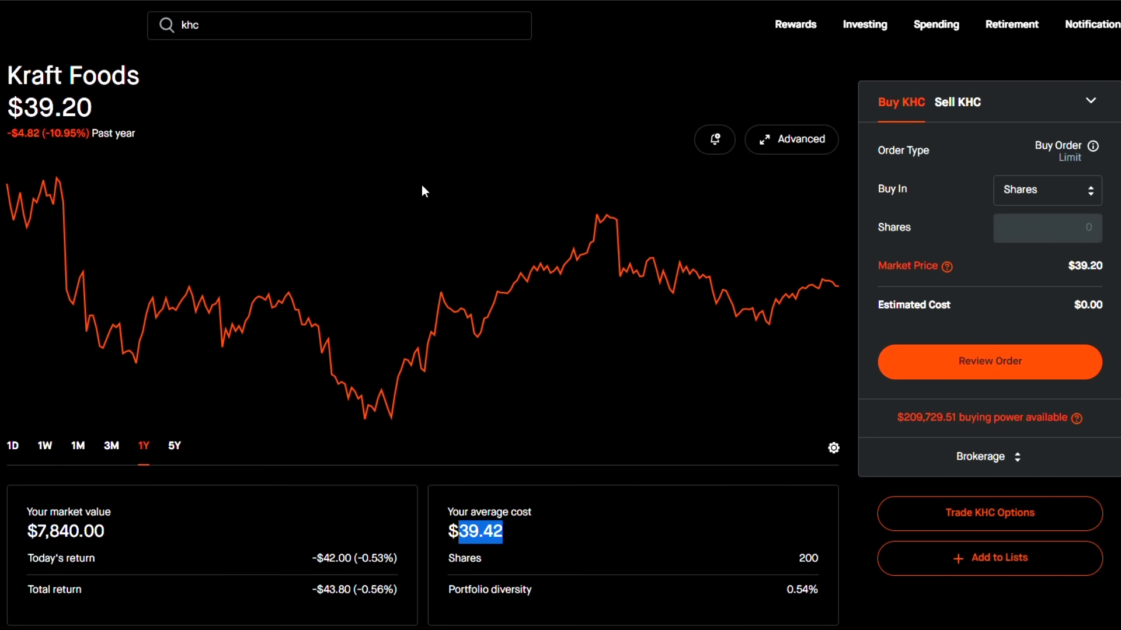
{"action": "scroll", "coordinate": [423, 188], "scroll_direction": "down", "scroll_amount": 5}
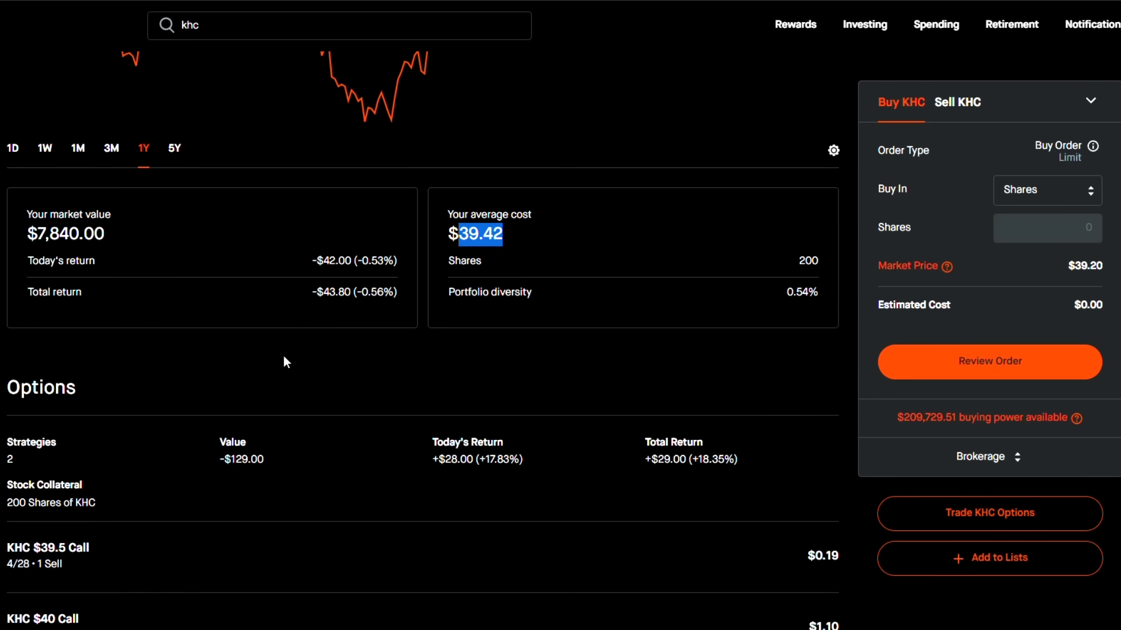
{"action": "scroll", "coordinate": [420, 350], "scroll_direction": "down", "scroll_amount": 1}
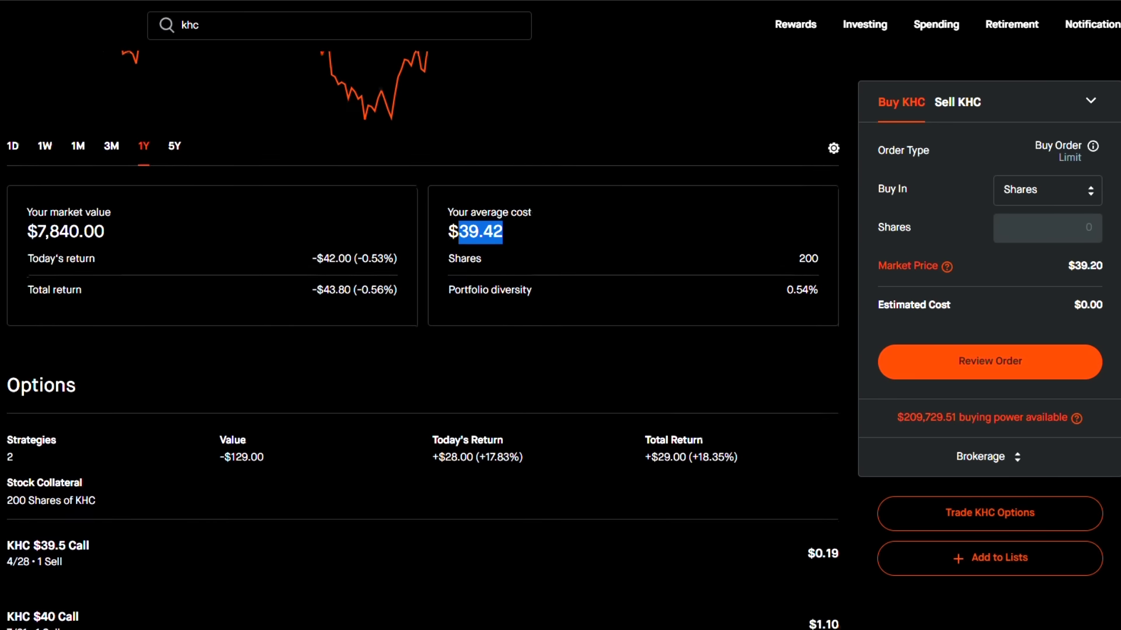
{"action": "scroll", "coordinate": [73, 458], "scroll_direction": "down", "scroll_amount": 2}
{"action": "left_click", "coordinate": [71, 458]}
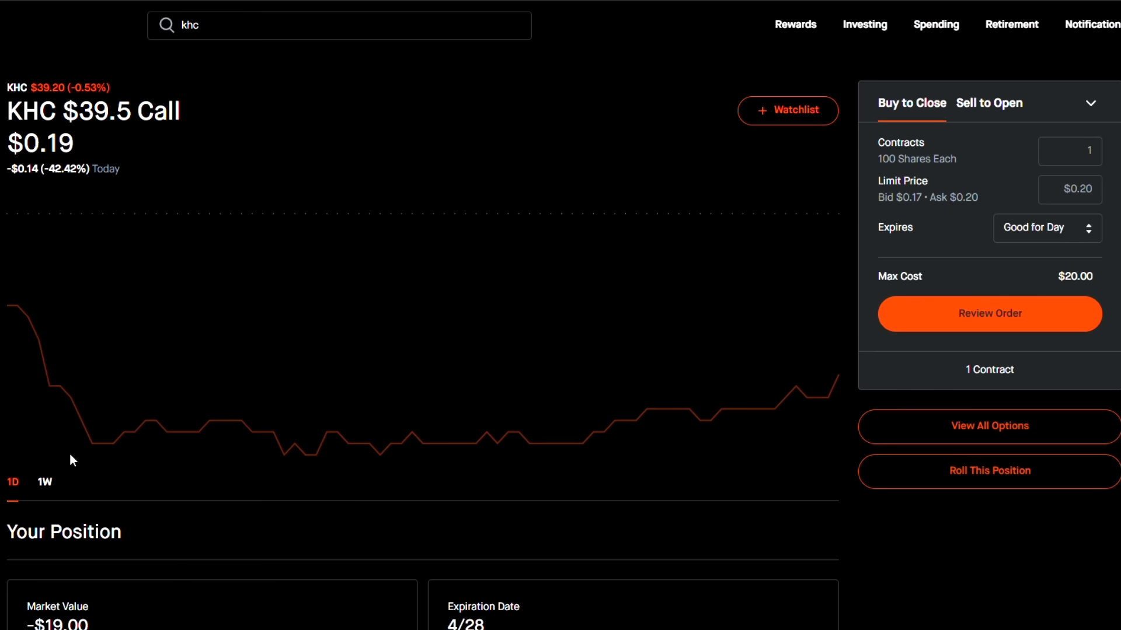
{"action": "scroll", "coordinate": [70, 461], "scroll_direction": "down", "scroll_amount": 2}
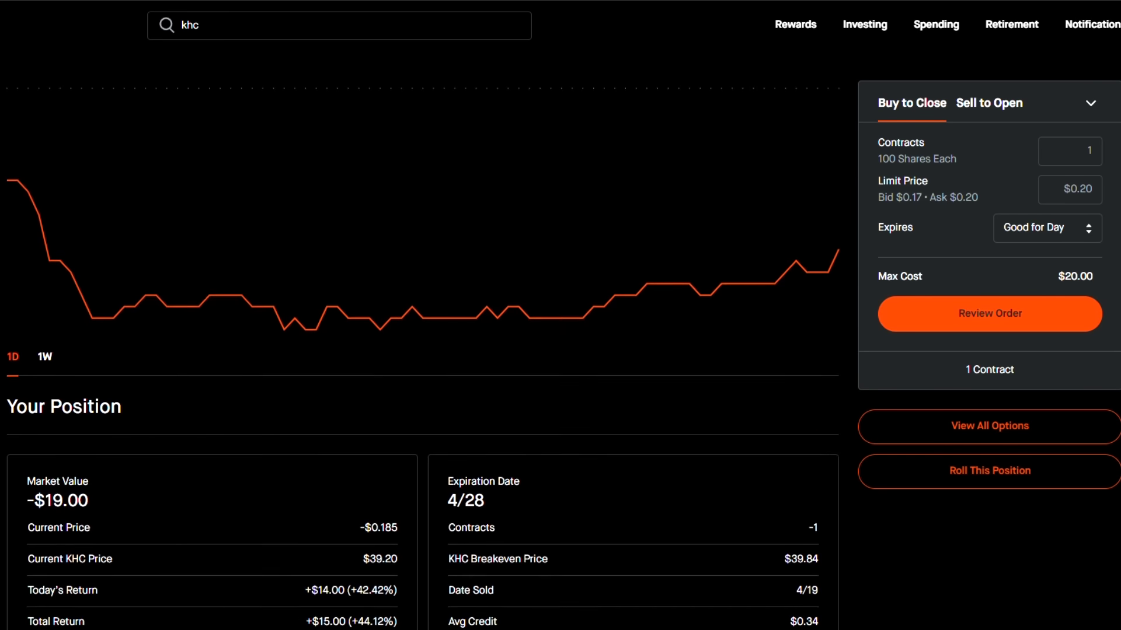
{"action": "scroll", "coordinate": [422, 345], "scroll_direction": "down", "scroll_amount": 10}
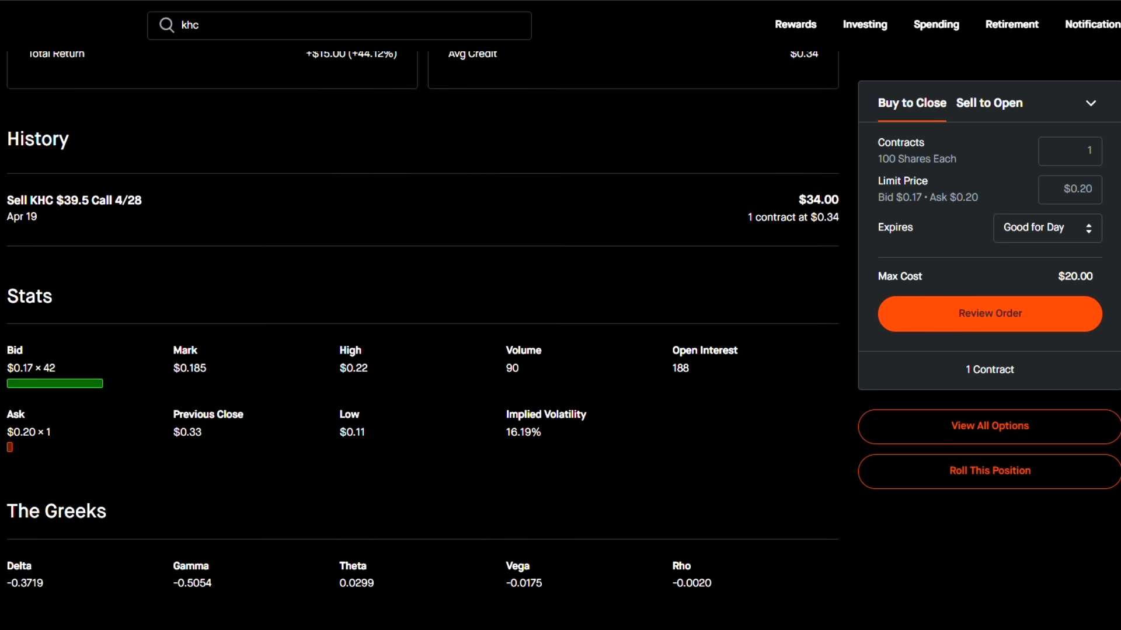
{"action": "scroll", "coordinate": [422, 338], "scroll_direction": "down", "scroll_amount": 1}
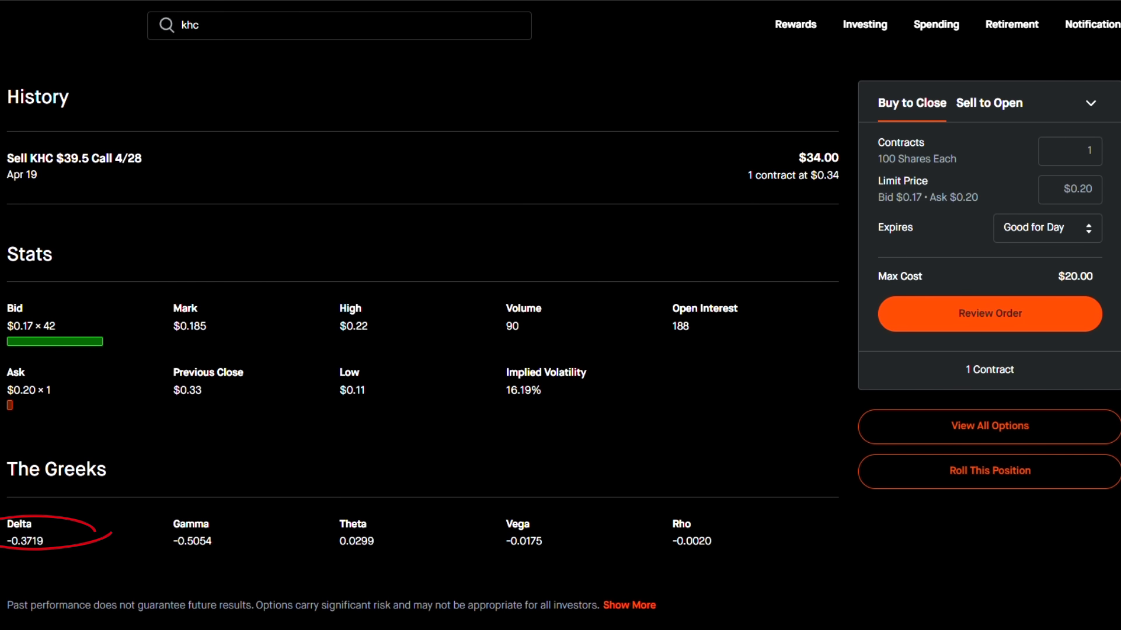
{"action": "scroll", "coordinate": [422, 344], "scroll_direction": "up", "scroll_amount": 12}
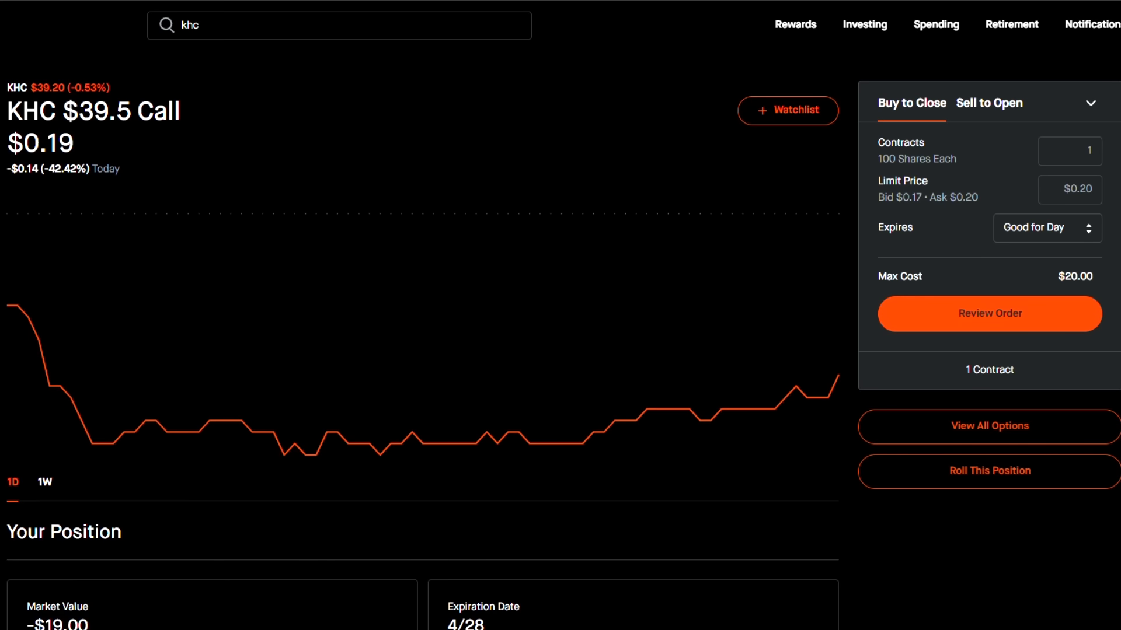
{"action": "key", "text": "alt+Left"}
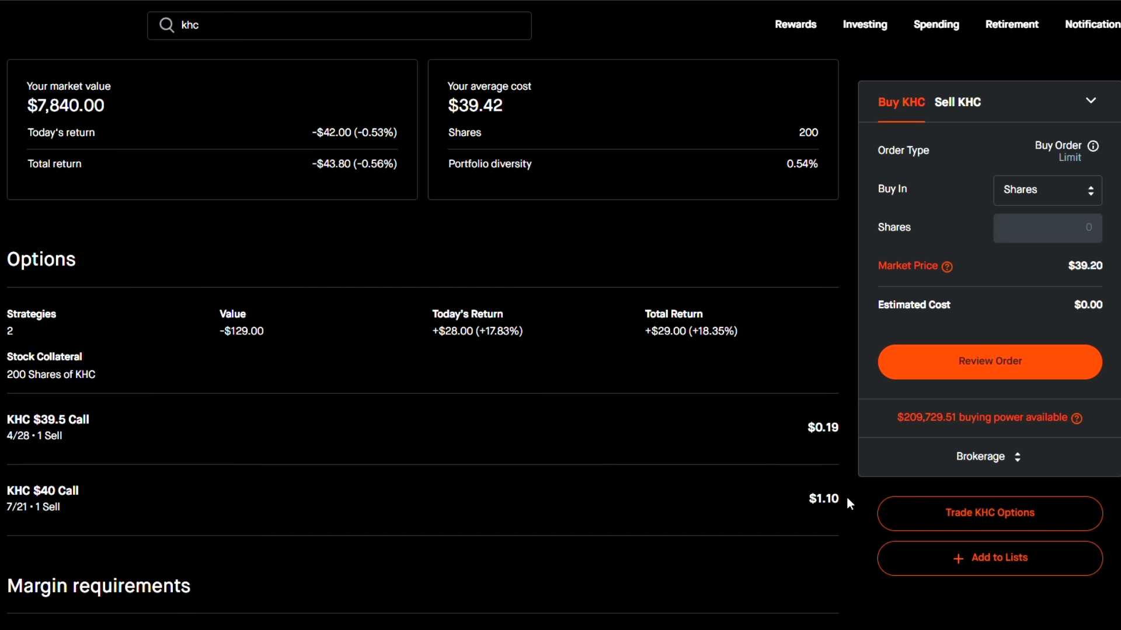
{"action": "scroll", "coordinate": [846, 502], "scroll_direction": "up", "scroll_amount": 8}
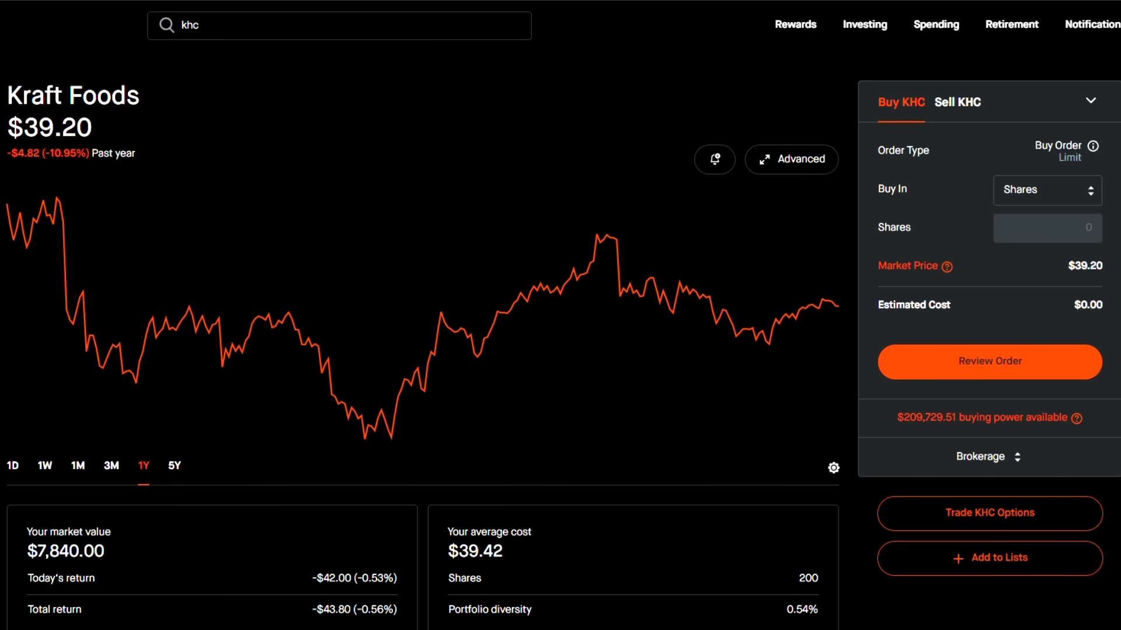
{"action": "scroll", "coordinate": [420, 350], "scroll_direction": "down", "scroll_amount": 2}
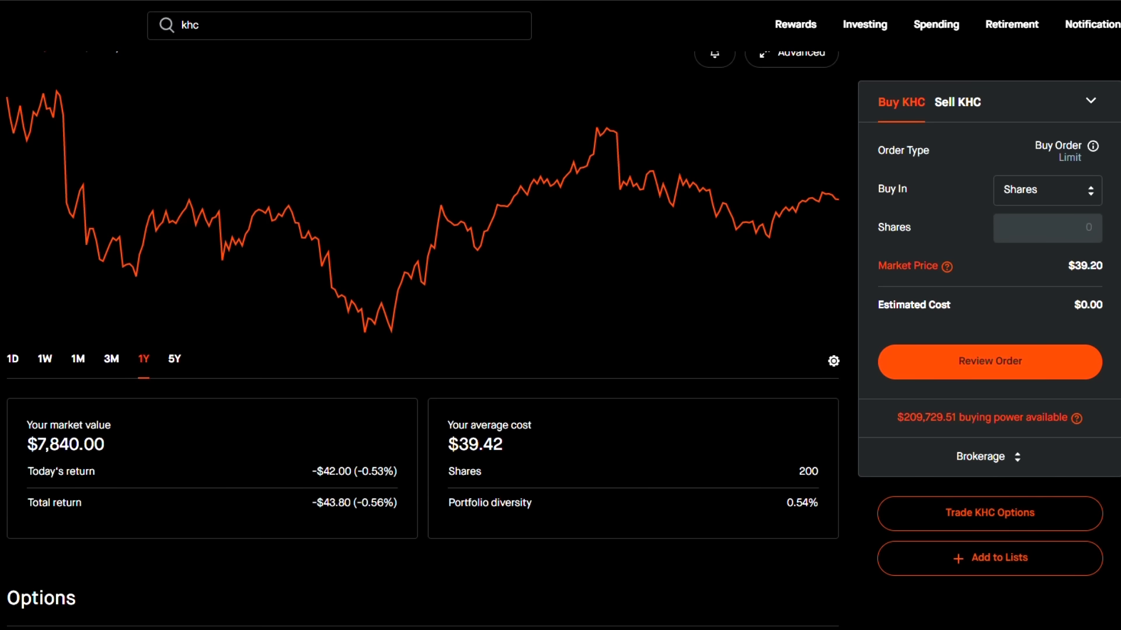
{"action": "scroll", "coordinate": [420, 338], "scroll_direction": "down", "scroll_amount": 6}
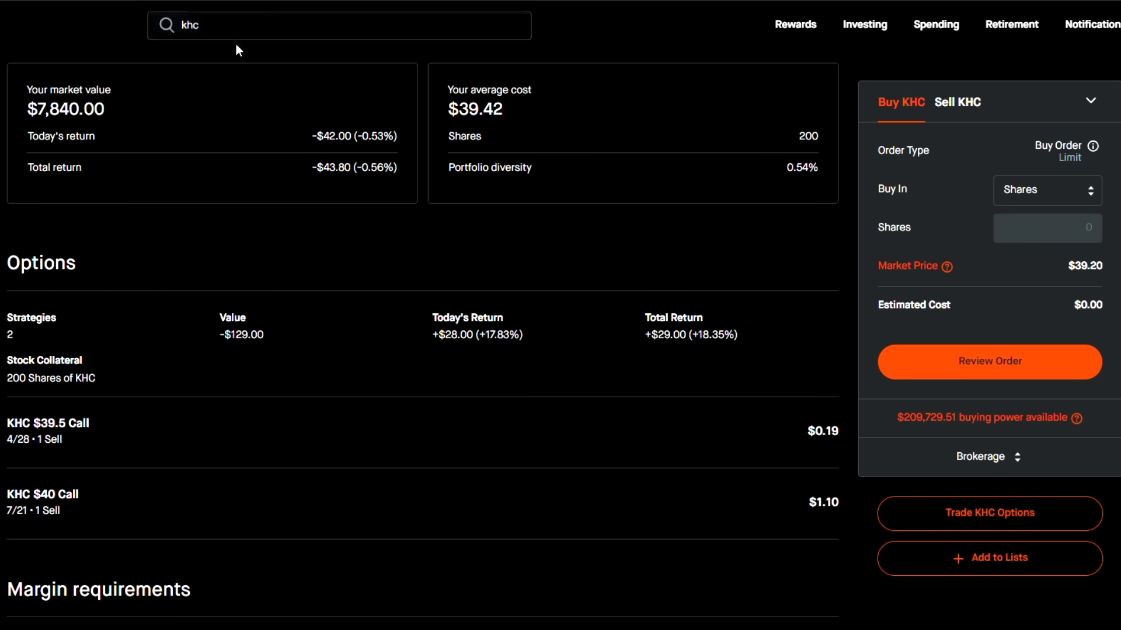
- Replace the search text with 'otly' and open the Oatly Group (OTLY) page
{"action": "left_click", "coordinate": [271, 26]}
{"action": "key", "text": "ctrl+a"}
{"action": "type", "text": "otly"}
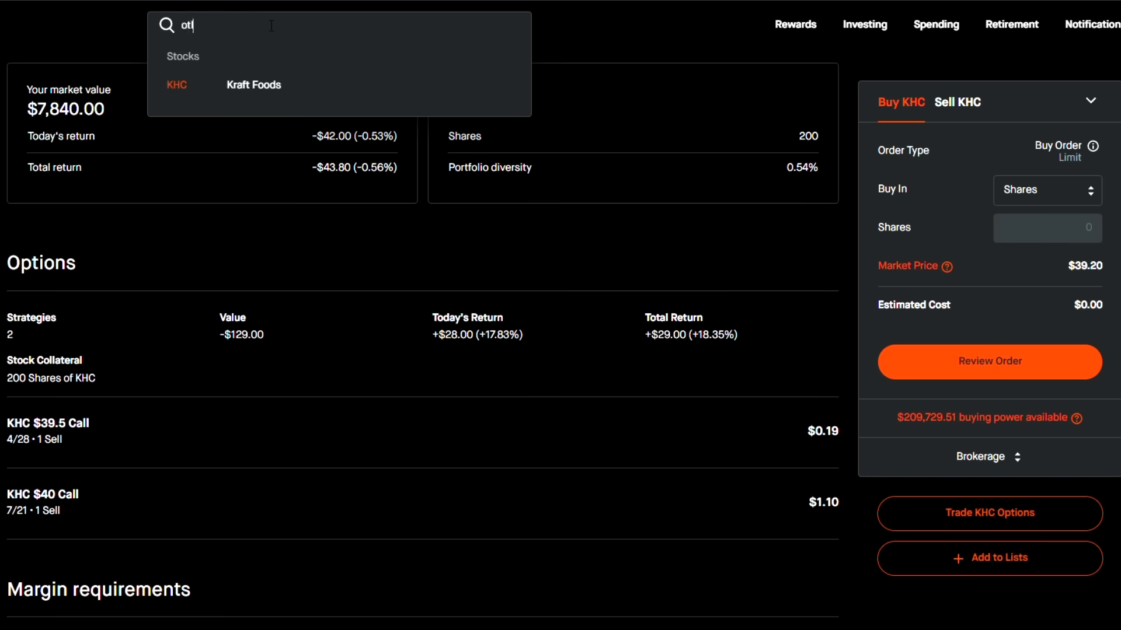
{"action": "left_click", "coordinate": [256, 86]}
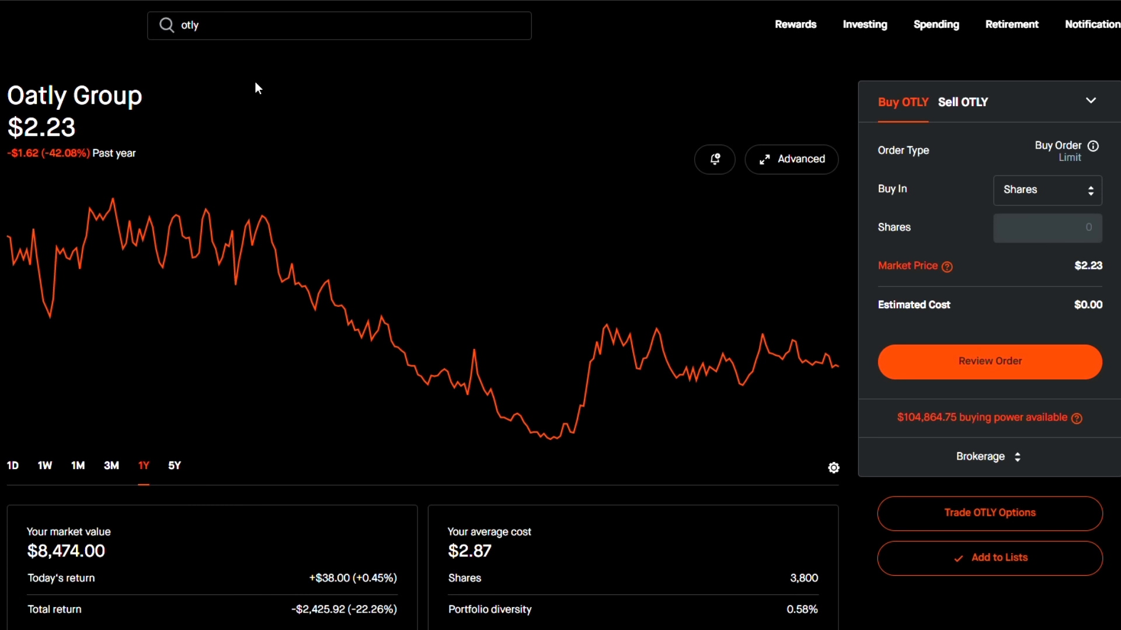
{"action": "scroll", "coordinate": [256, 84], "scroll_direction": "down", "scroll_amount": 9}
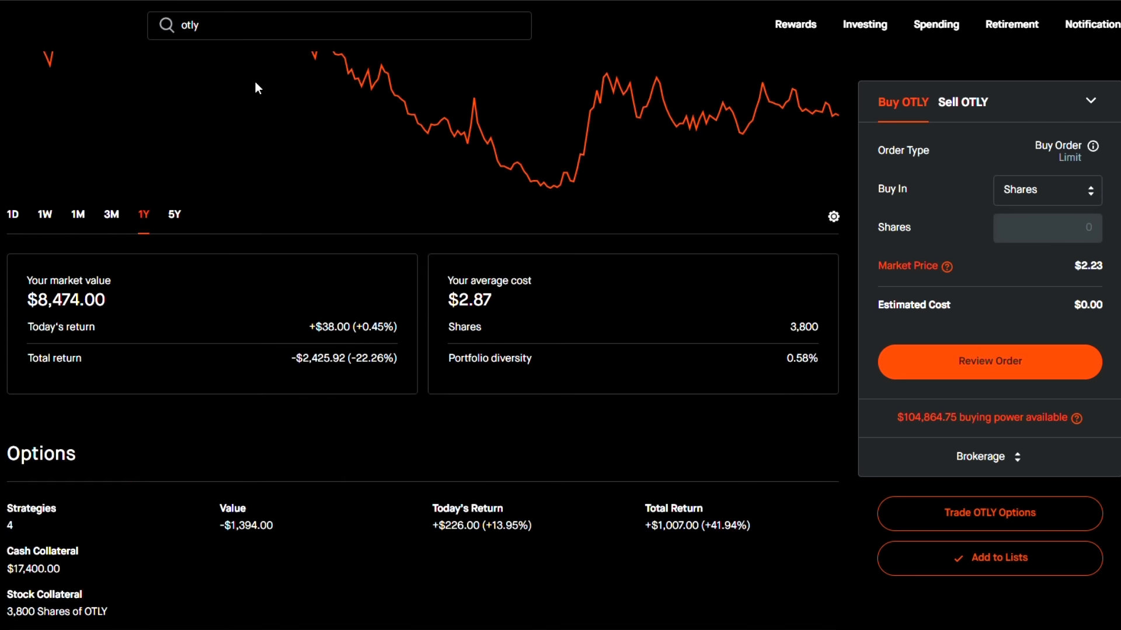
{"action": "scroll", "coordinate": [255, 82], "scroll_direction": "down", "scroll_amount": 1}
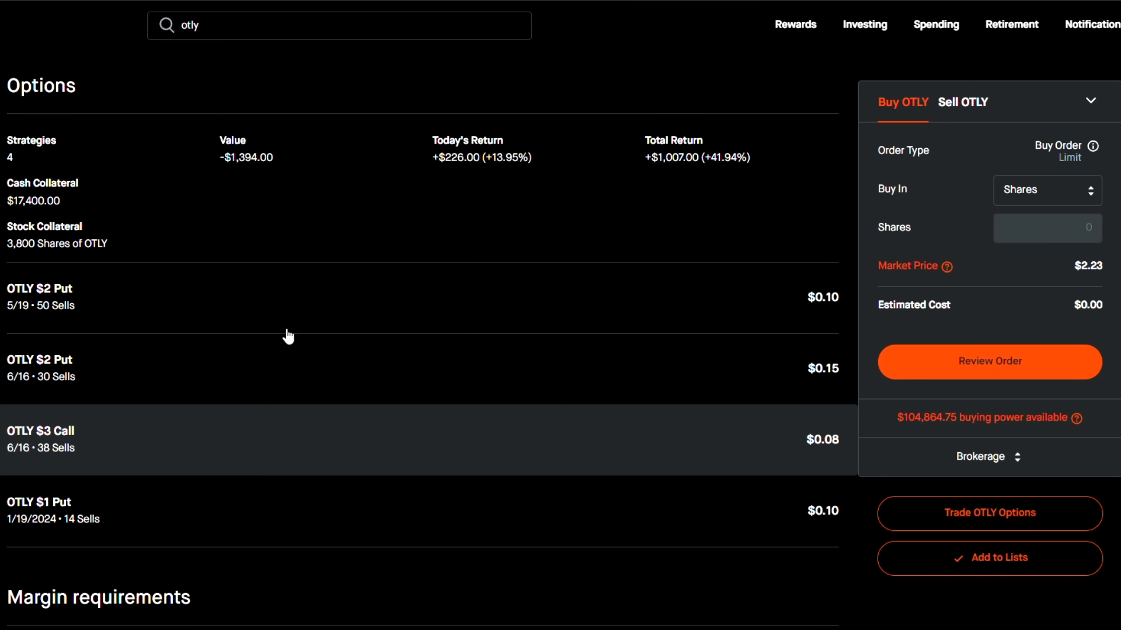
{"action": "left_click_drag", "start_coordinate": [643, 157], "coordinate": [724, 157]}
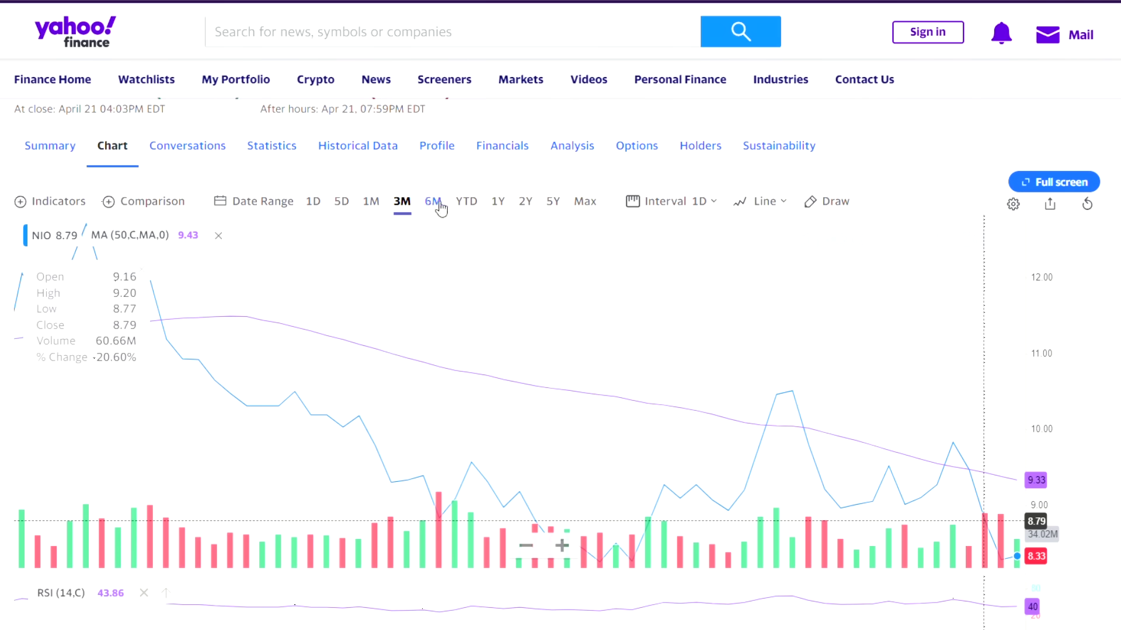
- Show NIO's 6M chart on Yahoo Finance, then return to the Robinhood Investing home
{"action": "left_click", "coordinate": [433, 201]}
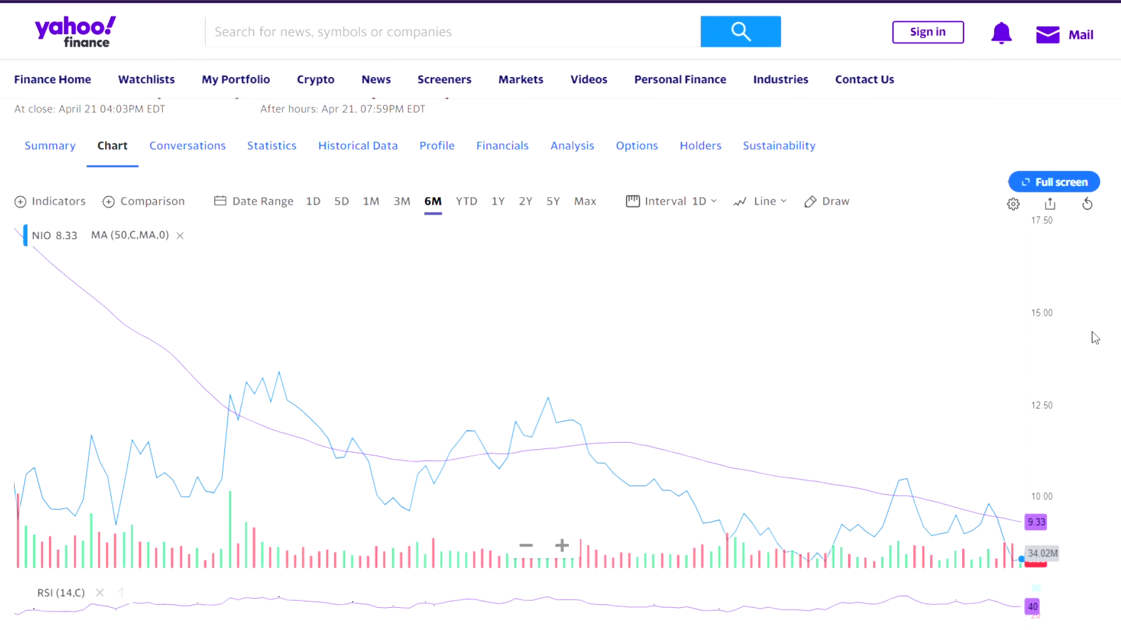
{"action": "scroll", "coordinate": [1092, 336], "scroll_direction": "down", "scroll_amount": 2}
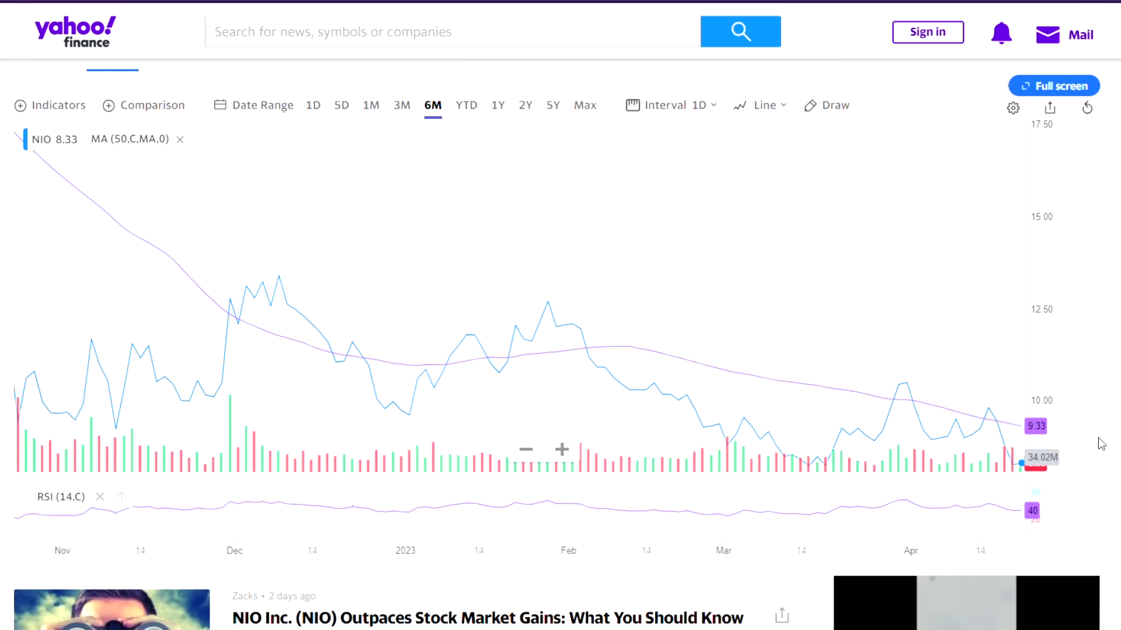
{"action": "scroll", "coordinate": [1101, 444], "scroll_direction": "up", "scroll_amount": 3}
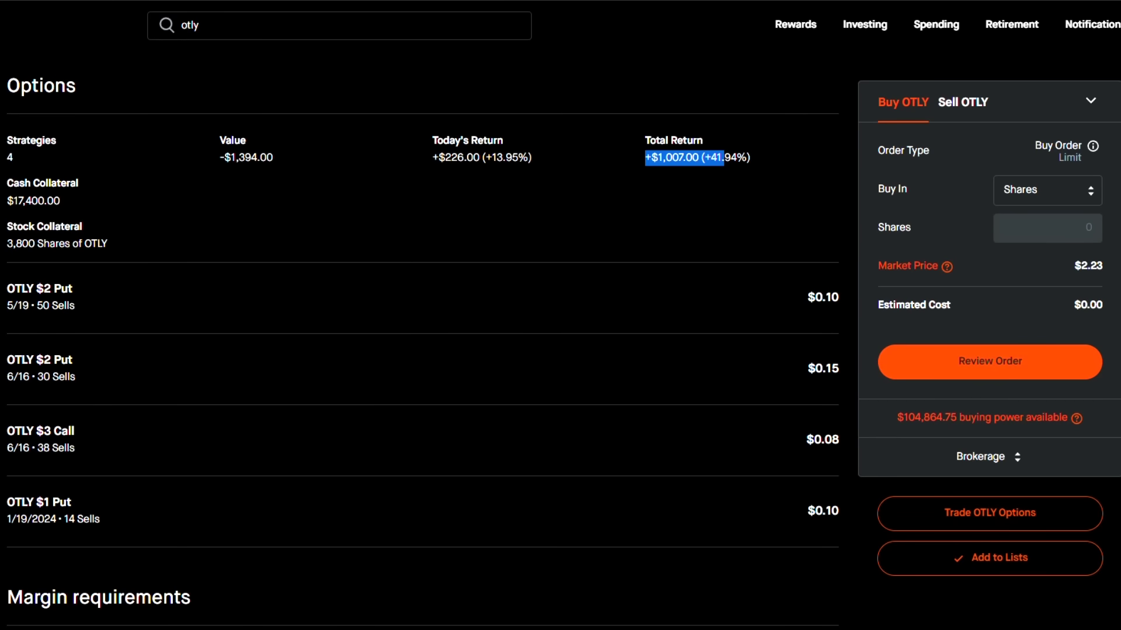
{"action": "left_click", "coordinate": [864, 23]}
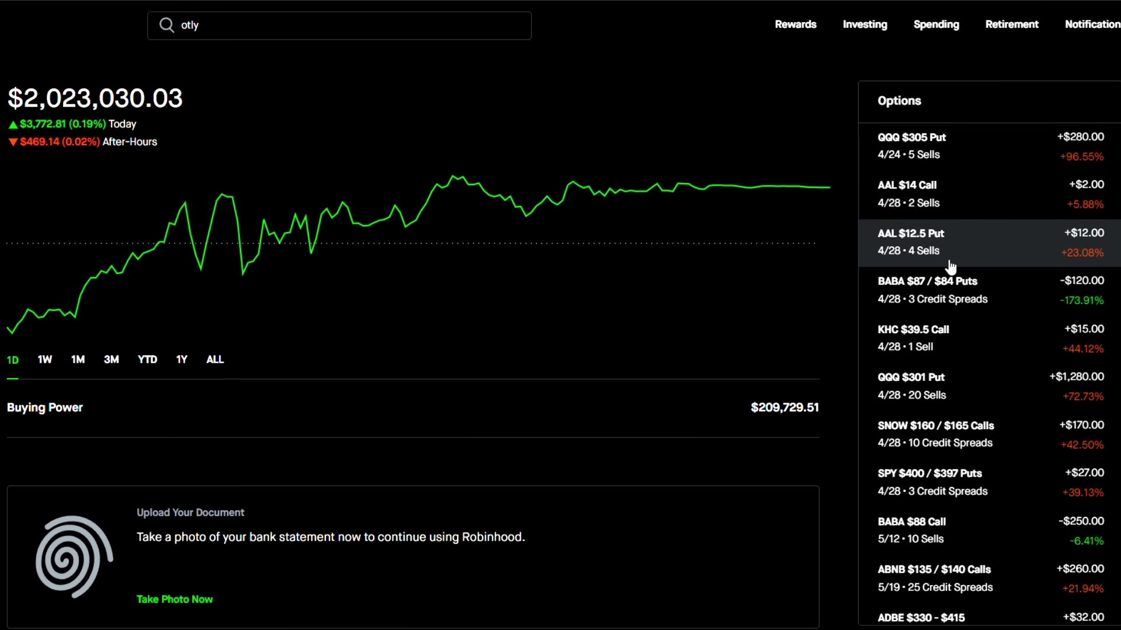
- Scroll the home page's Options positions down to the SPY $419 Call row
{"action": "scroll", "coordinate": [944, 260], "scroll_direction": "down", "scroll_amount": 2}
{"action": "scroll", "coordinate": [944, 261], "scroll_direction": "down", "scroll_amount": 2}
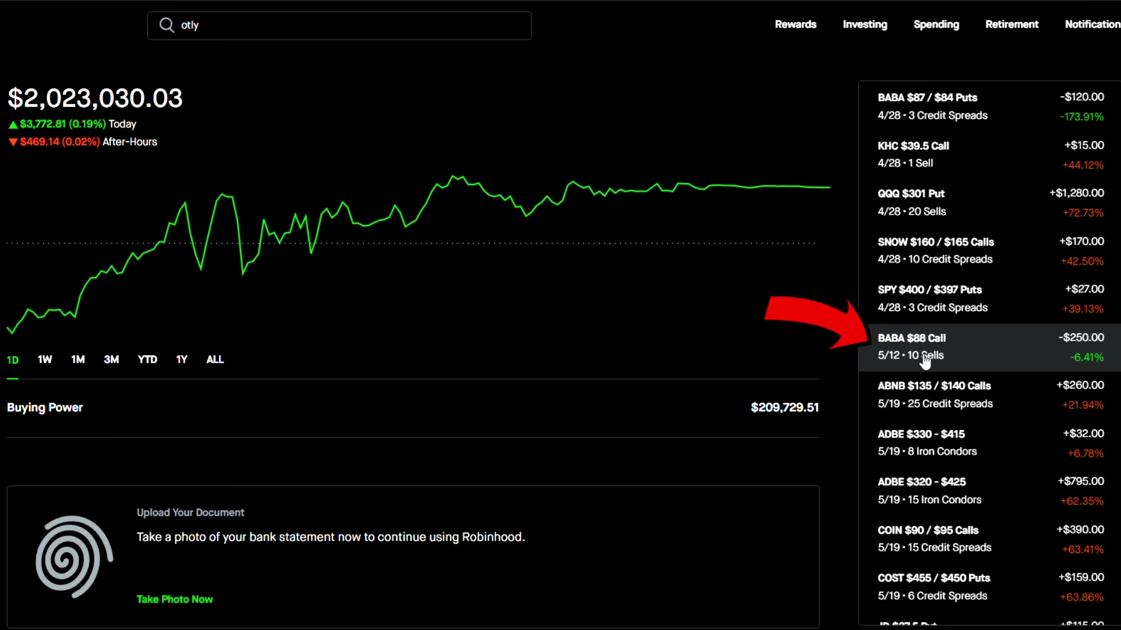
{"action": "scroll", "coordinate": [977, 354], "scroll_direction": "down", "scroll_amount": 5}
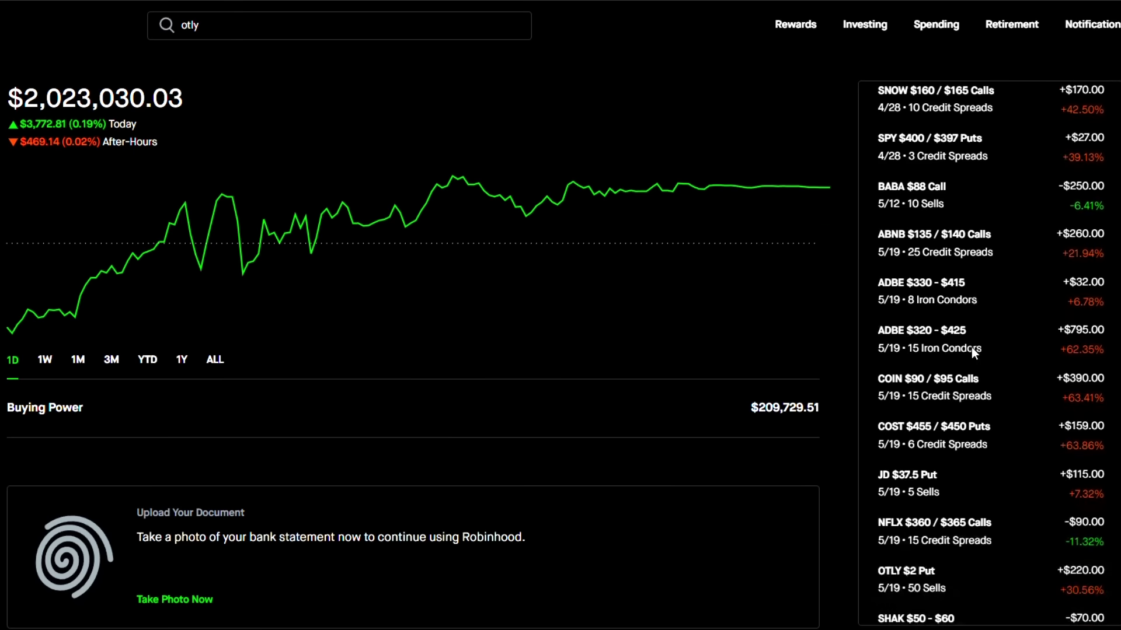
{"action": "scroll", "coordinate": [971, 347], "scroll_direction": "down", "scroll_amount": 3}
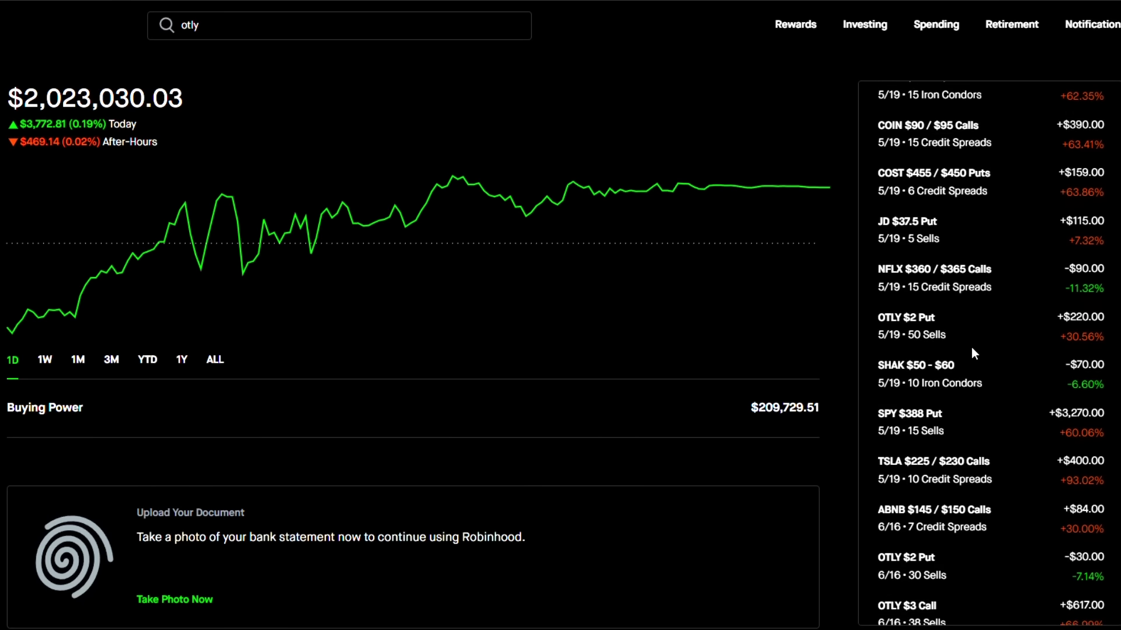
{"action": "scroll", "coordinate": [971, 348], "scroll_direction": "down", "scroll_amount": 3}
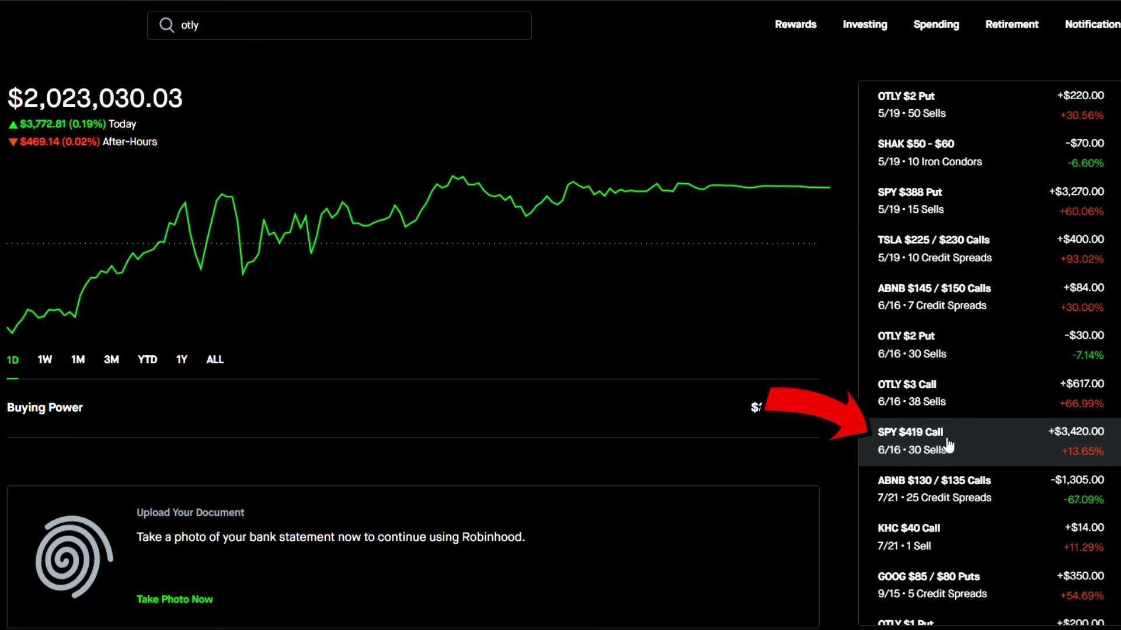
{"action": "scroll", "coordinate": [948, 445], "scroll_direction": "down", "scroll_amount": 3}
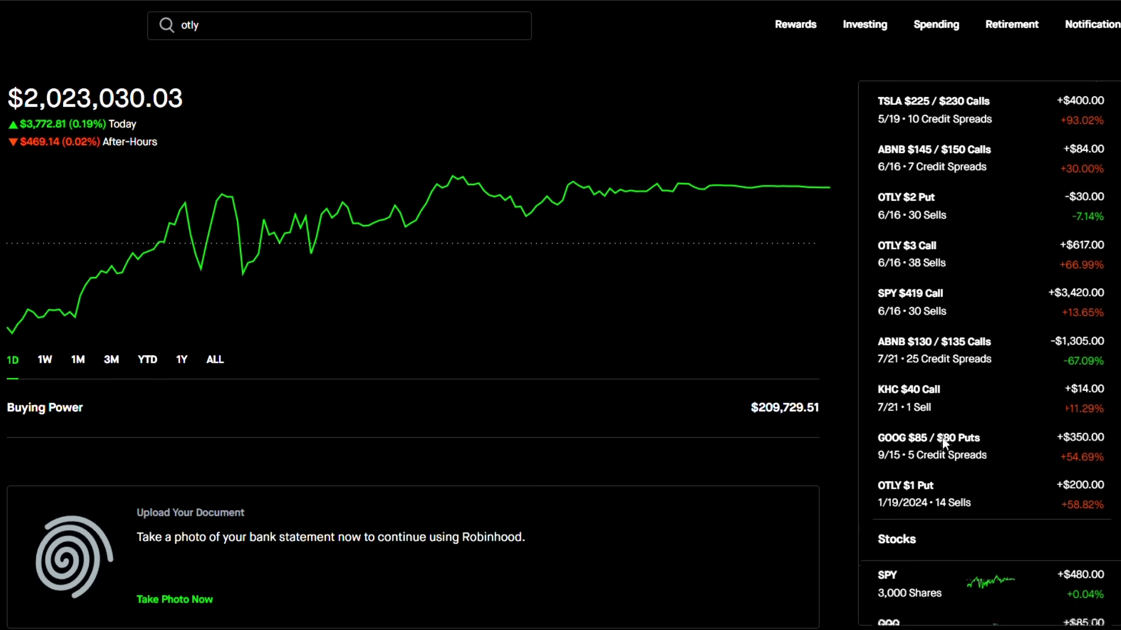
{"action": "scroll", "coordinate": [942, 438], "scroll_direction": "up", "scroll_amount": 1}
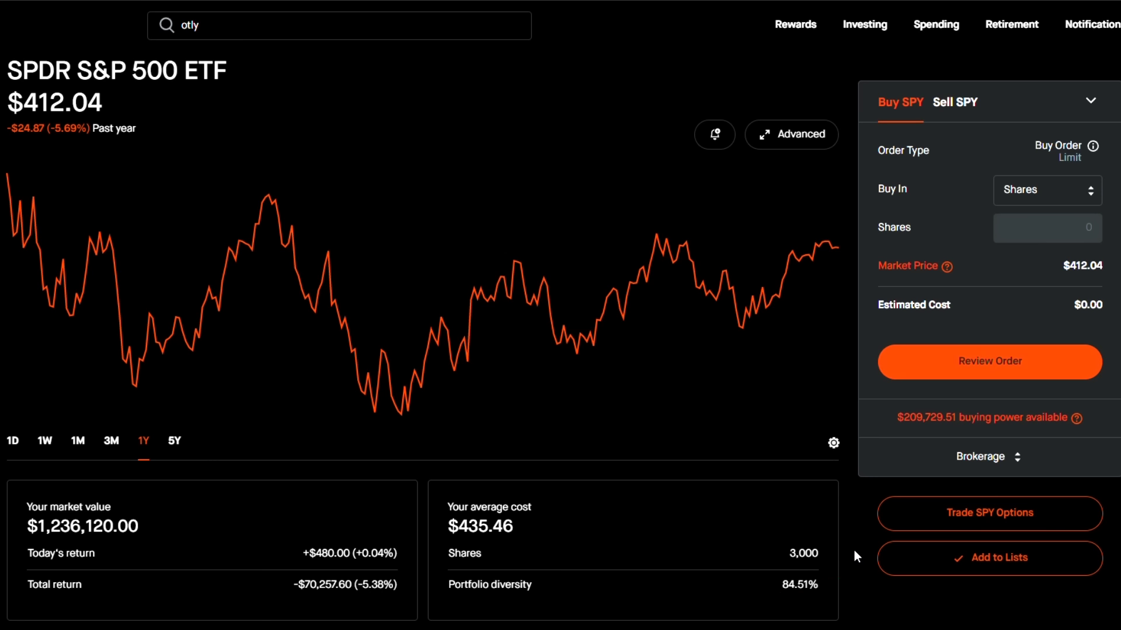
- Scroll the SPY page to its Options section to reach the SPY $419 Call
{"action": "scroll", "coordinate": [853, 551], "scroll_direction": "down", "scroll_amount": 1}
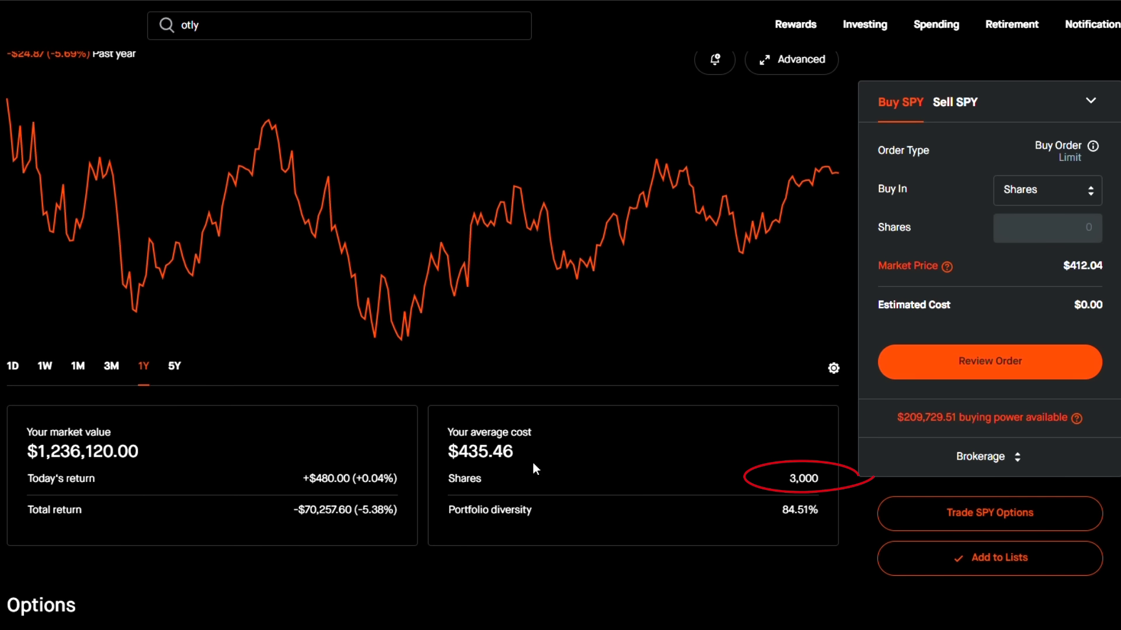
{"action": "left_click_drag", "start_coordinate": [139, 452], "coordinate": [27, 452]}
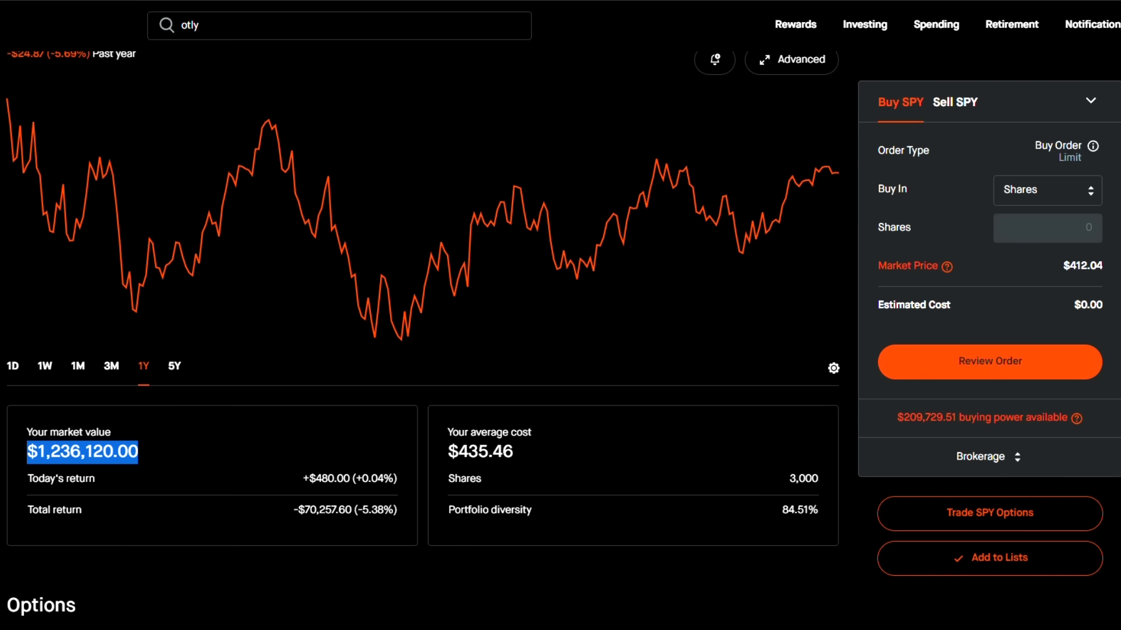
{"action": "scroll", "coordinate": [27, 452], "scroll_direction": "up", "scroll_amount": 2}
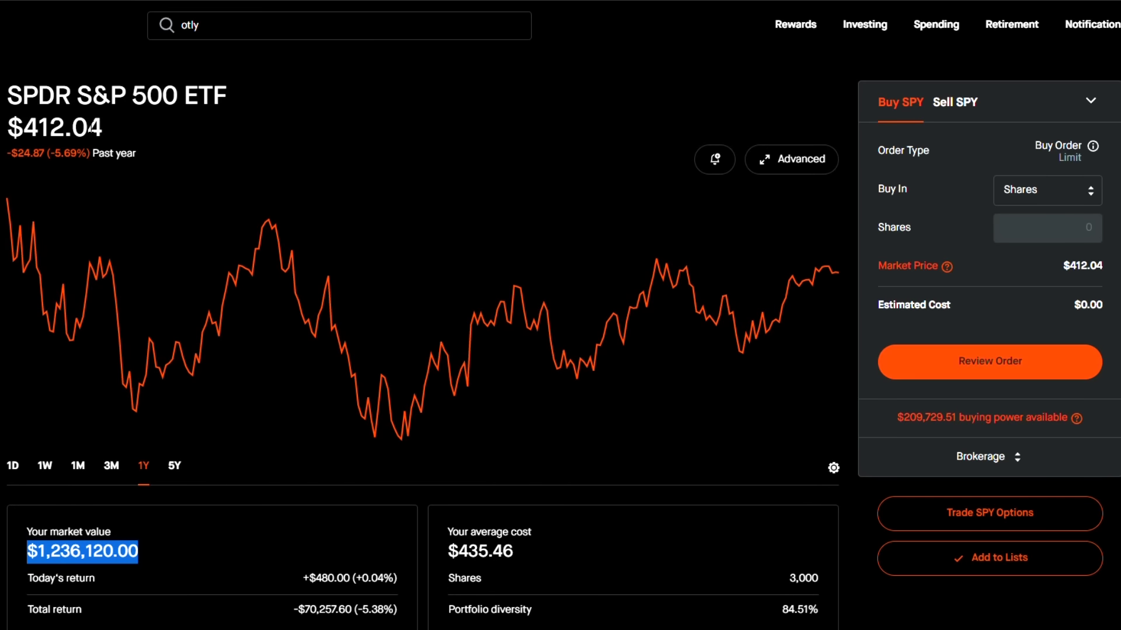
{"action": "scroll", "coordinate": [422, 338], "scroll_direction": "down", "scroll_amount": 8}
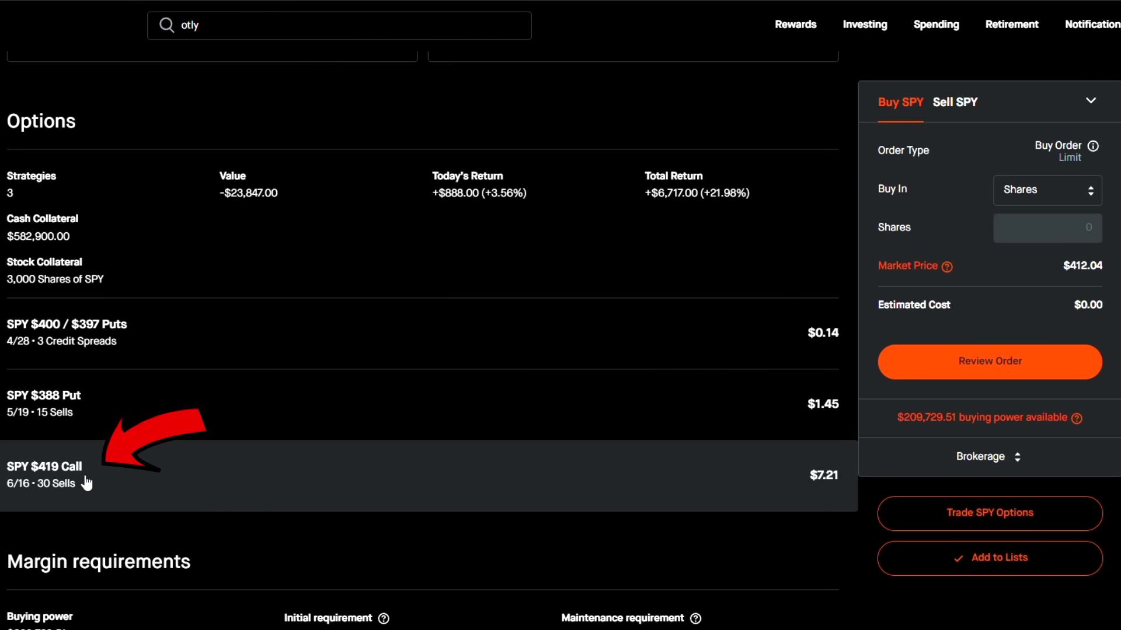
{"action": "scroll", "coordinate": [88, 397], "scroll_direction": "up", "scroll_amount": 8}
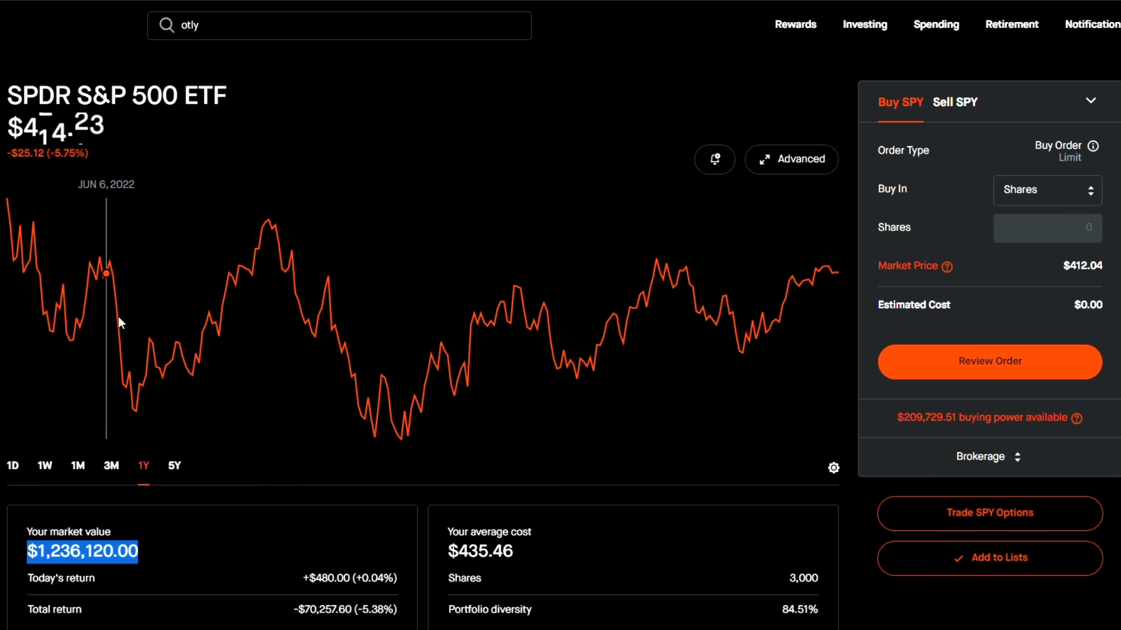
{"action": "scroll", "coordinate": [422, 338], "scroll_direction": "down", "scroll_amount": 8}
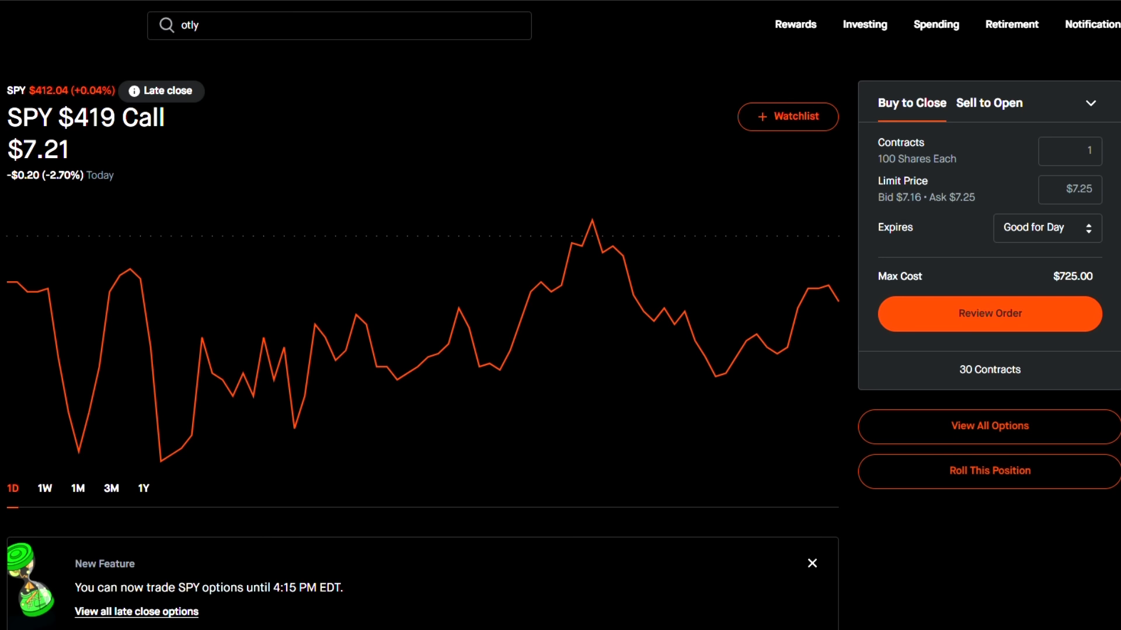
- Scroll to Your Position and highlight the SPY $419 Call's +$3,420.00 total return
{"action": "scroll", "coordinate": [422, 340], "scroll_direction": "down", "scroll_amount": 5}
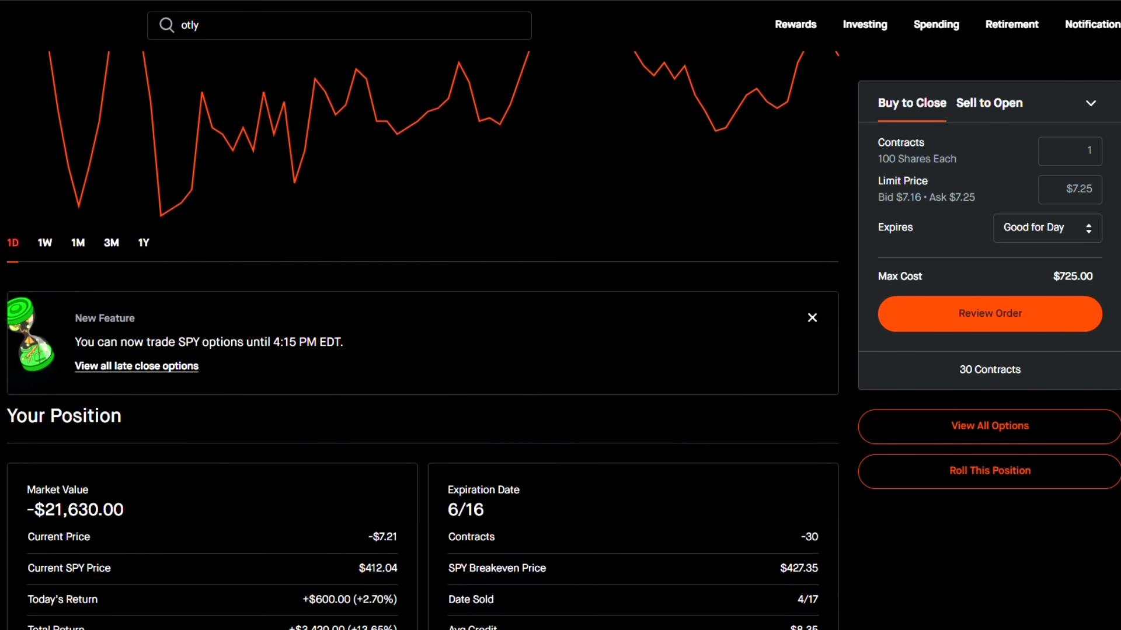
{"action": "scroll", "coordinate": [283, 319], "scroll_direction": "down", "scroll_amount": 3}
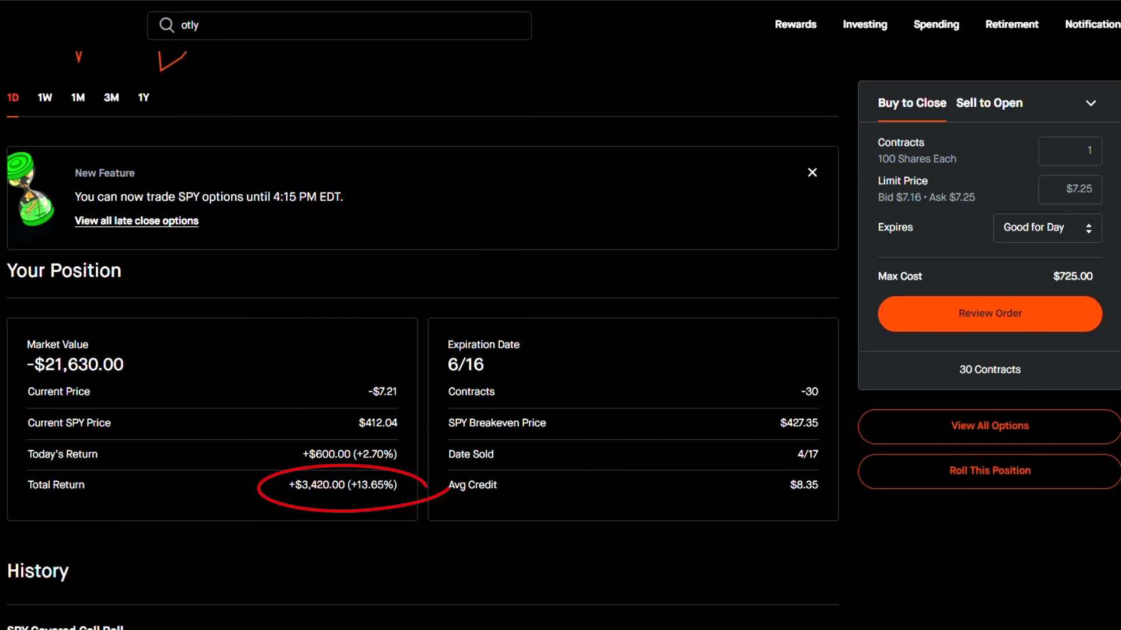
{"action": "left_click_drag", "start_coordinate": [294, 485], "coordinate": [345, 485]}
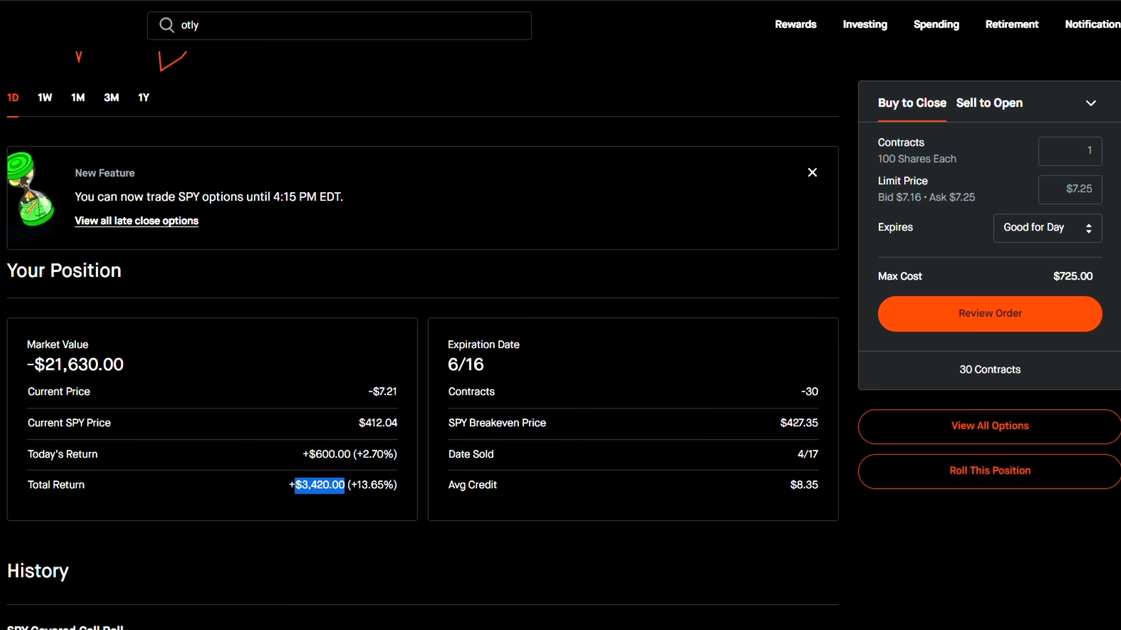
- Review the SPY $419 Call's history and $3,420.00 total return, then start rolling it
{"action": "scroll", "coordinate": [422, 341], "scroll_direction": "down", "scroll_amount": 3}
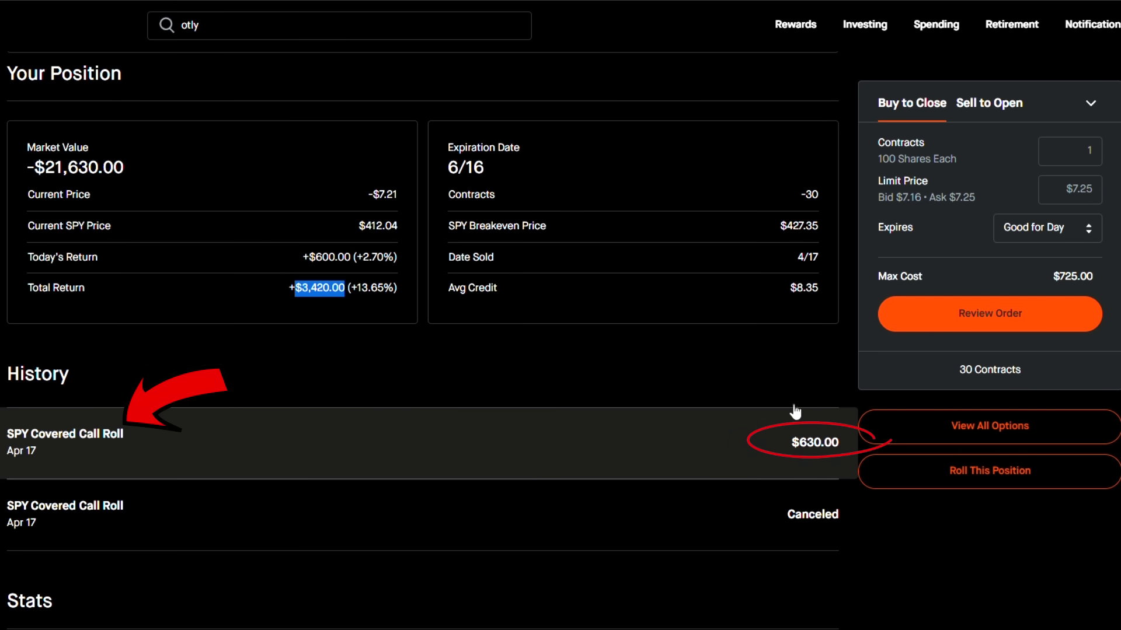
{"action": "scroll", "coordinate": [280, 318], "scroll_direction": "up", "scroll_amount": 1}
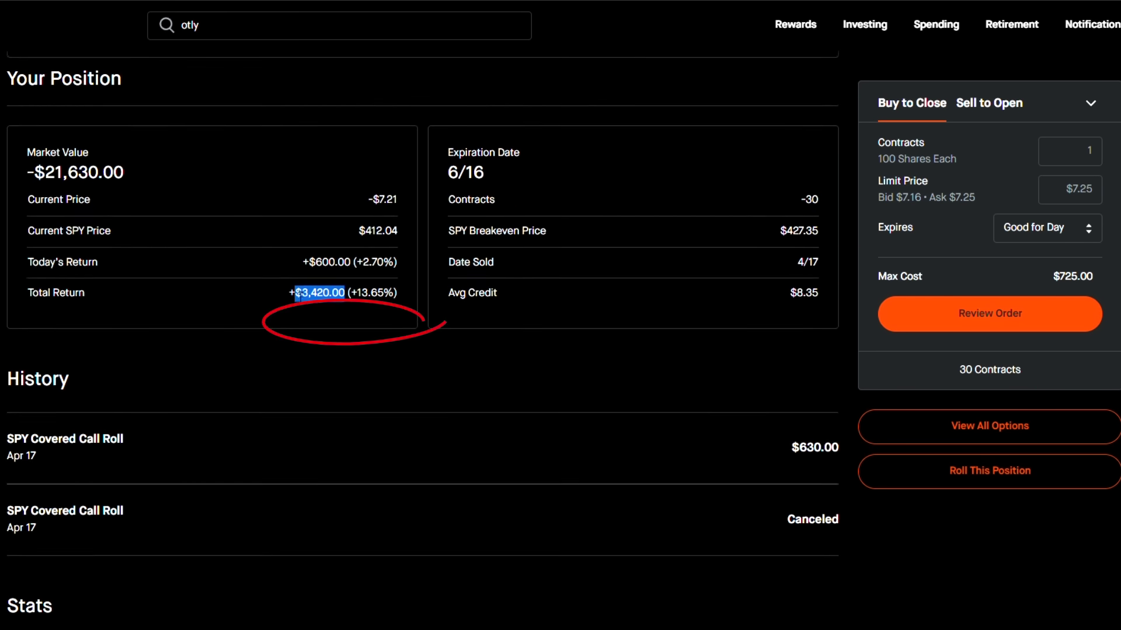
{"action": "scroll", "coordinate": [342, 328], "scroll_direction": "up", "scroll_amount": 1}
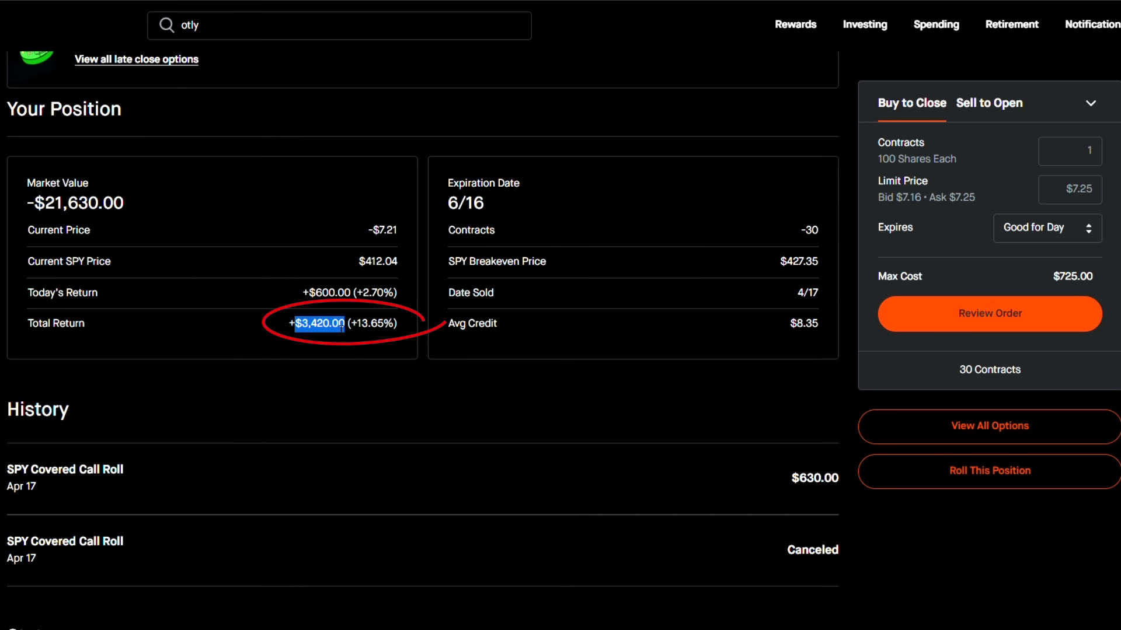
{"action": "scroll", "coordinate": [422, 327], "scroll_direction": "up", "scroll_amount": 3}
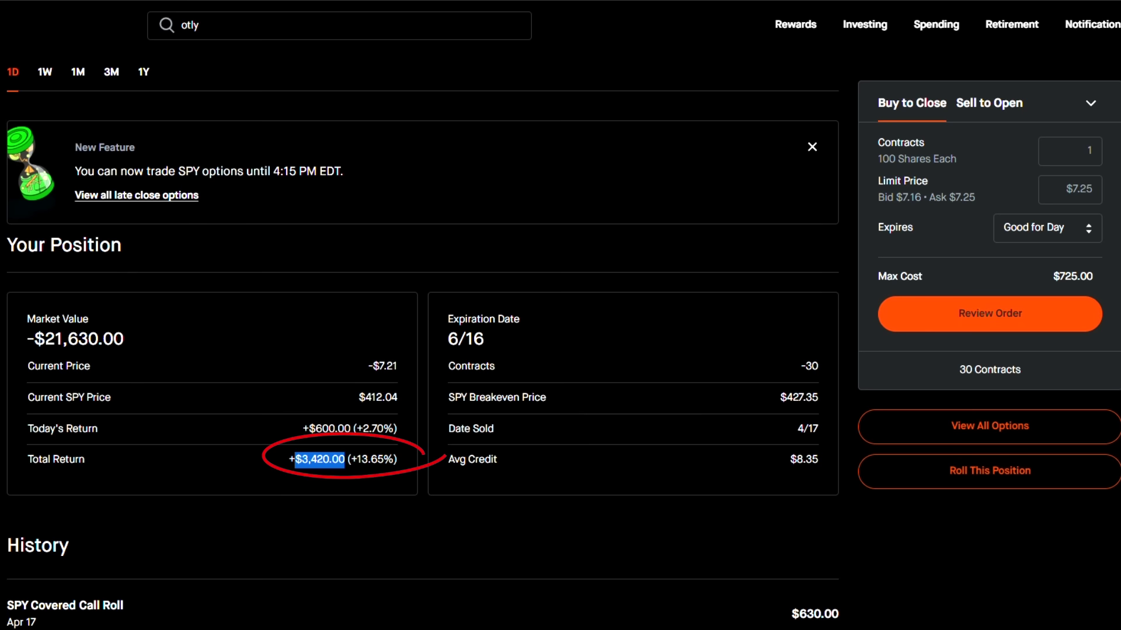
{"action": "left_click_drag", "start_coordinate": [302, 459], "coordinate": [338, 459]}
{"action": "scroll", "coordinate": [341, 459], "scroll_direction": "up", "scroll_amount": 7}
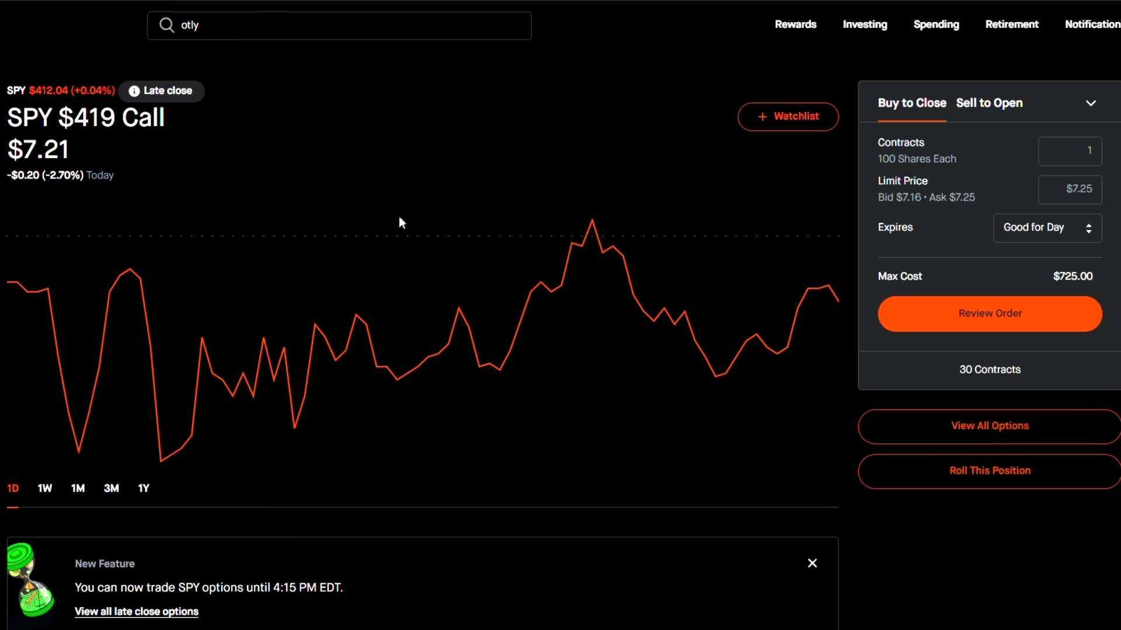
{"action": "left_click", "coordinate": [1015, 486]}
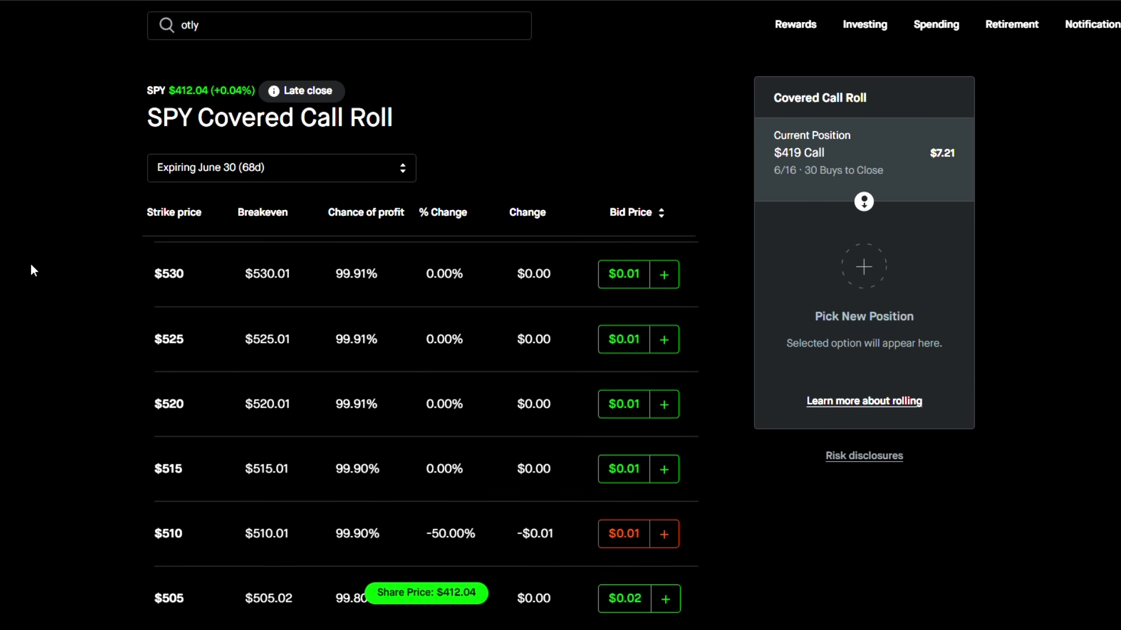
- Keep June 30 (68d) as the roll expiration and pick the $418 Call as the new position
{"action": "scroll", "coordinate": [257, 338], "scroll_direction": "up", "scroll_amount": 2}
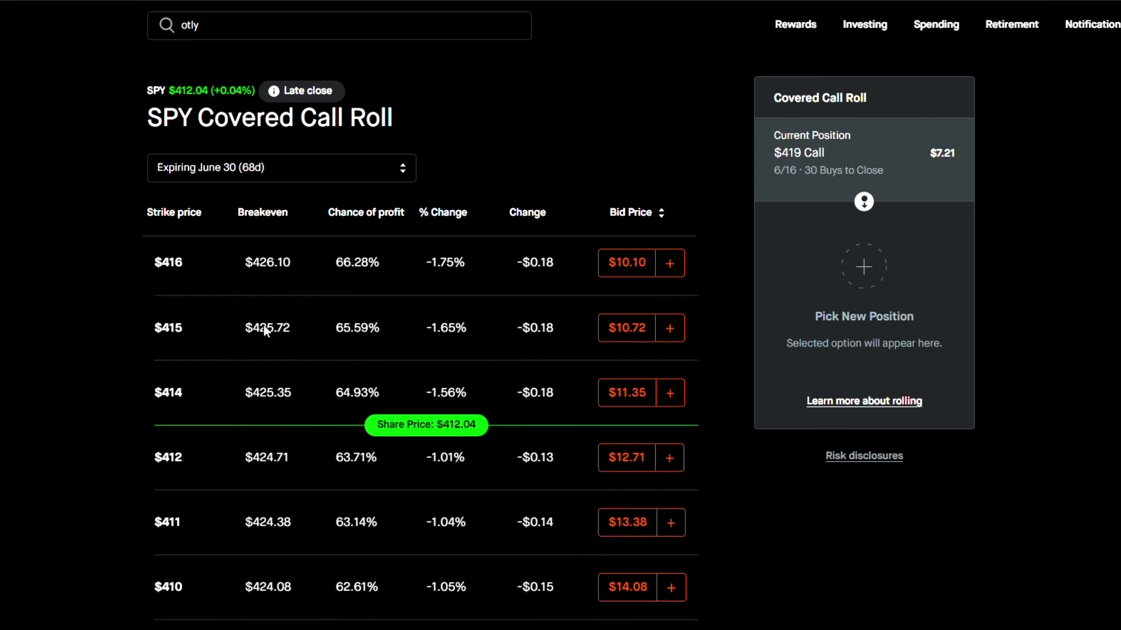
{"action": "left_click", "coordinate": [234, 168]}
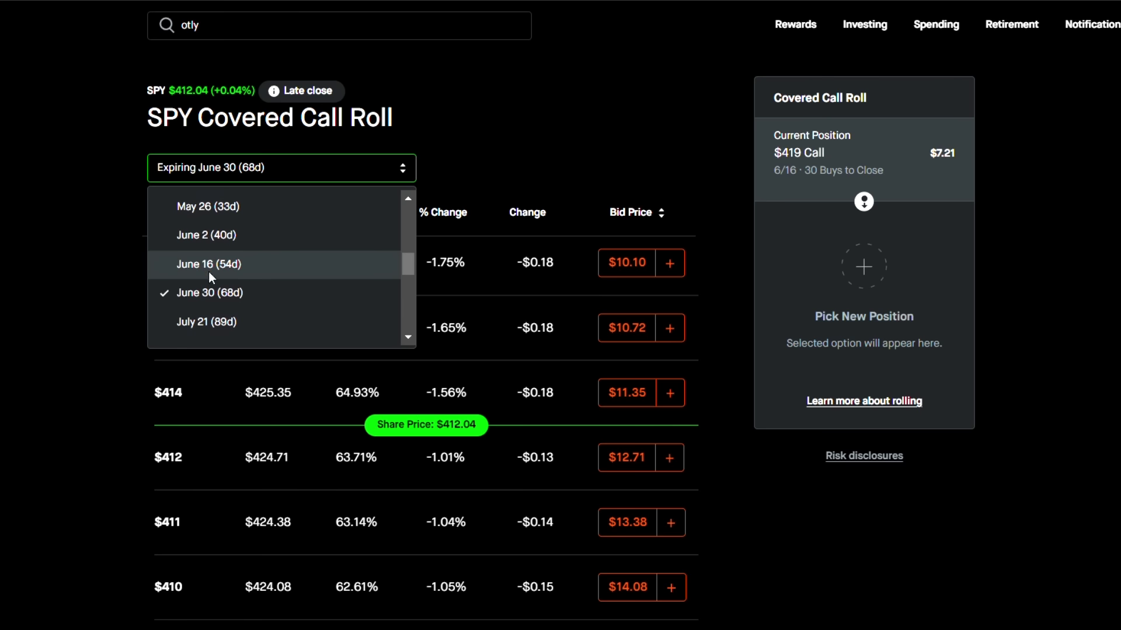
{"action": "left_click", "coordinate": [235, 301]}
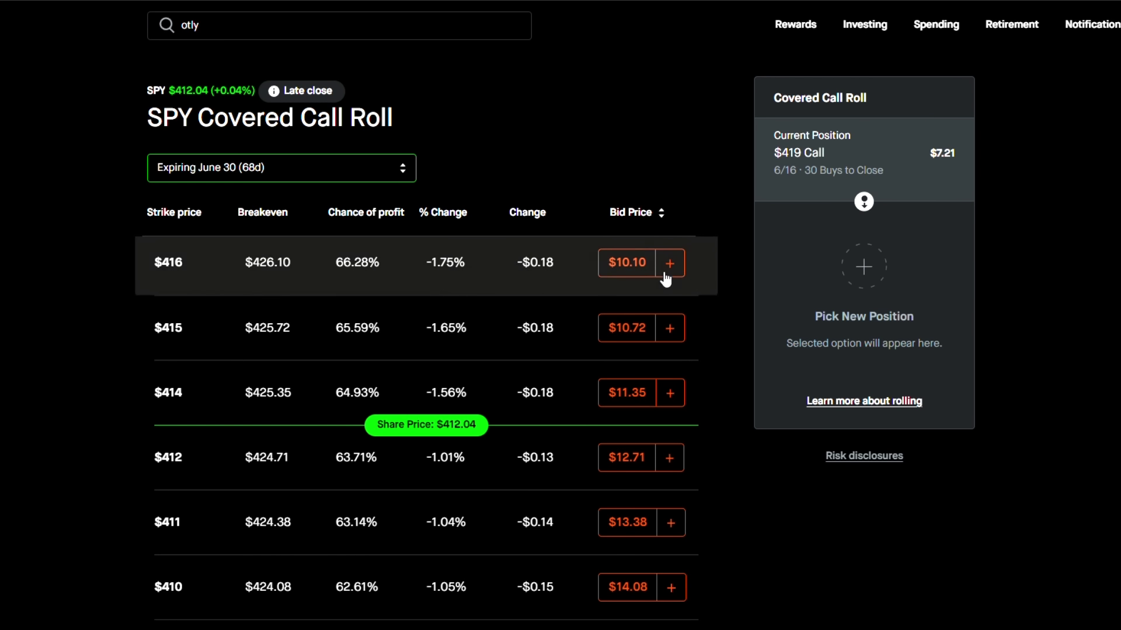
{"action": "scroll", "coordinate": [502, 299], "scroll_direction": "up", "scroll_amount": 2}
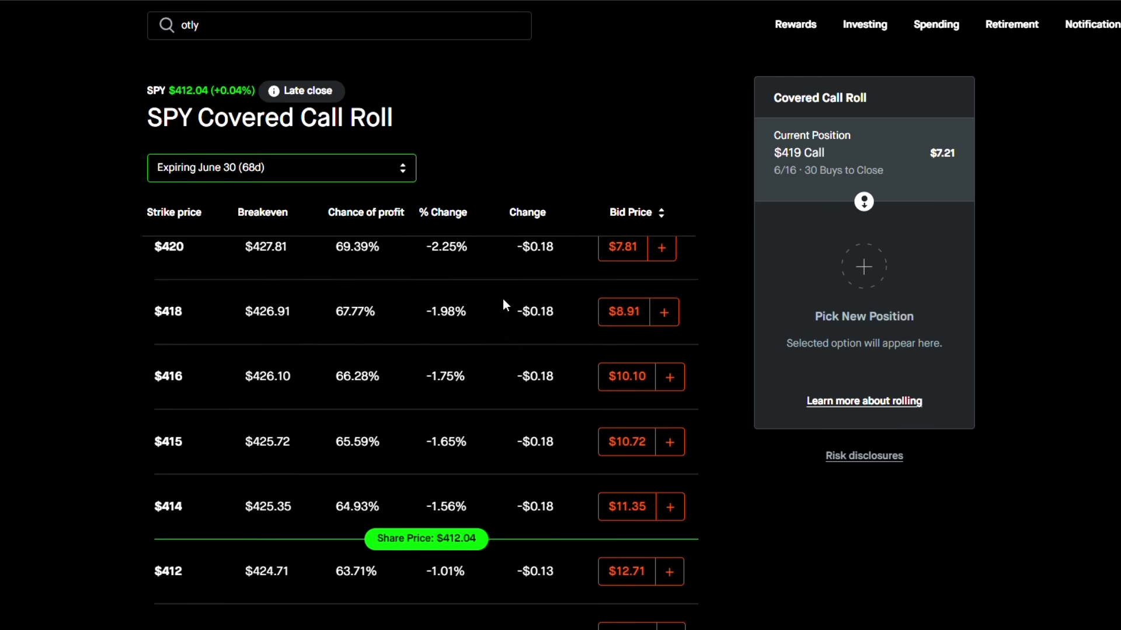
{"action": "scroll", "coordinate": [493, 295], "scroll_direction": "up", "scroll_amount": 1}
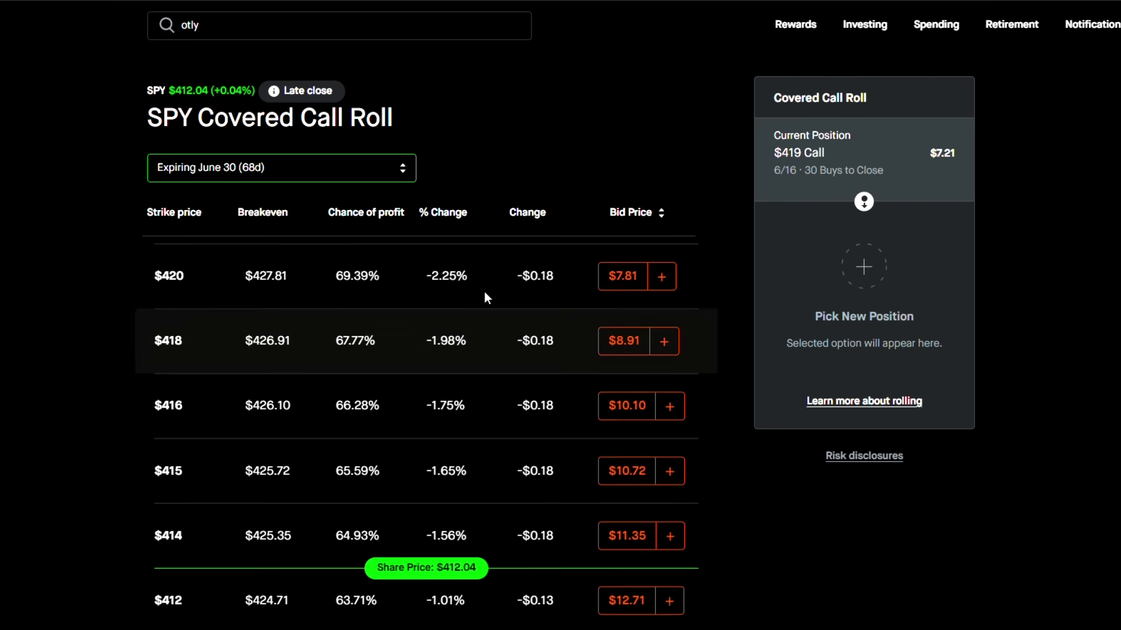
{"action": "scroll", "coordinate": [680, 351], "scroll_direction": "up", "scroll_amount": 3}
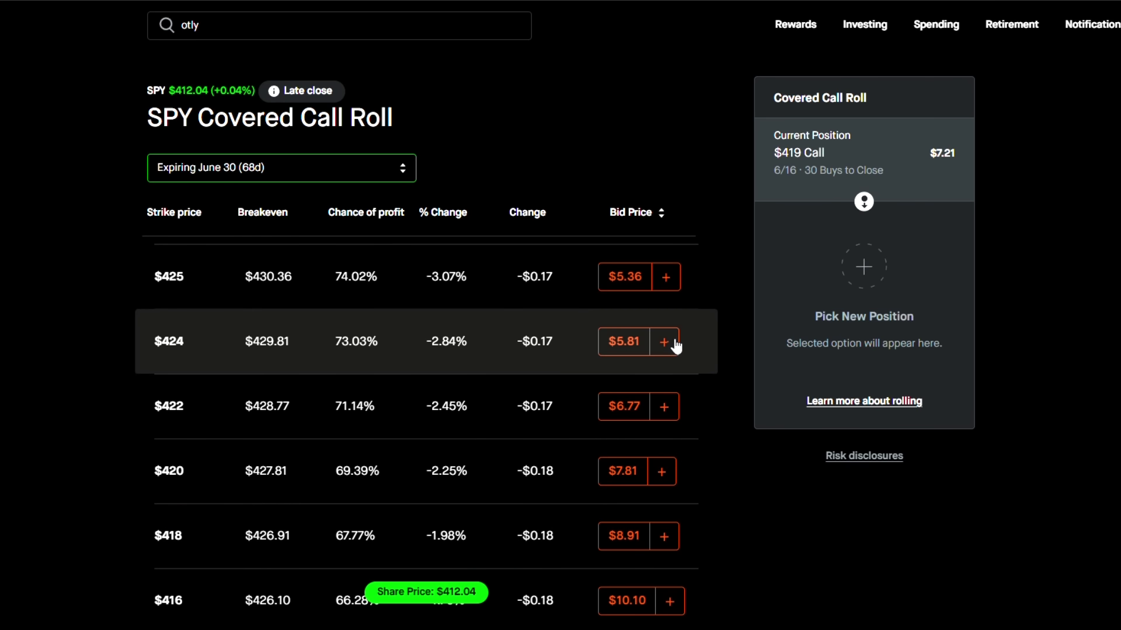
{"action": "scroll", "coordinate": [676, 346], "scroll_direction": "down", "scroll_amount": 3}
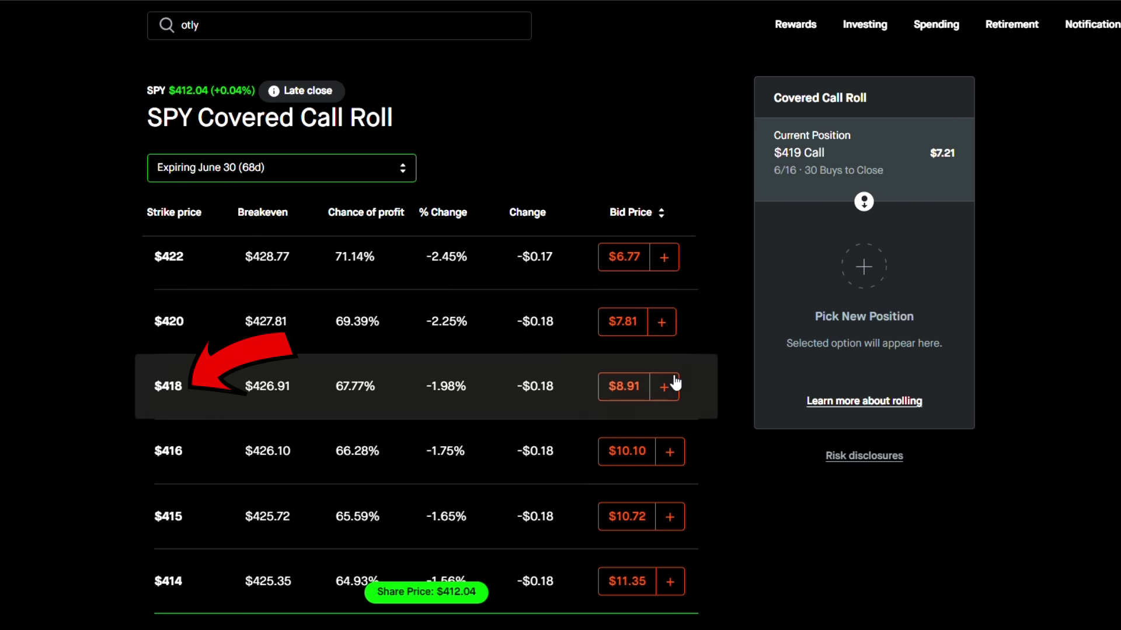
{"action": "left_click", "coordinate": [671, 393]}
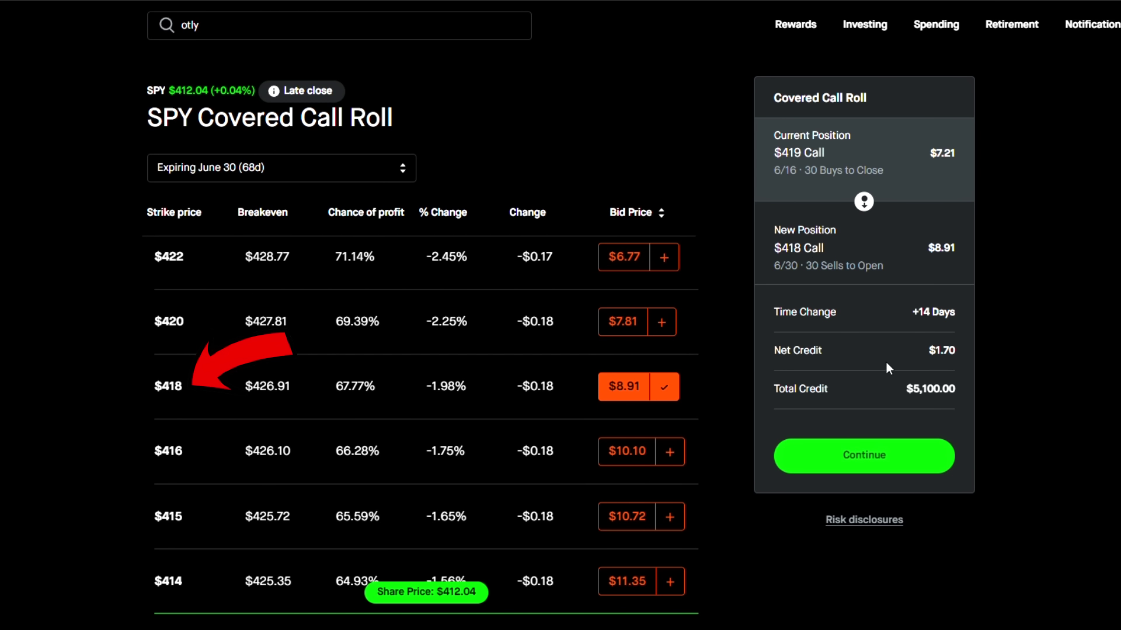
- Highlight the $5,100.00 total credit for rolling into the $418 Call, then clear it
{"action": "left_click_drag", "start_coordinate": [905, 389], "coordinate": [962, 393]}
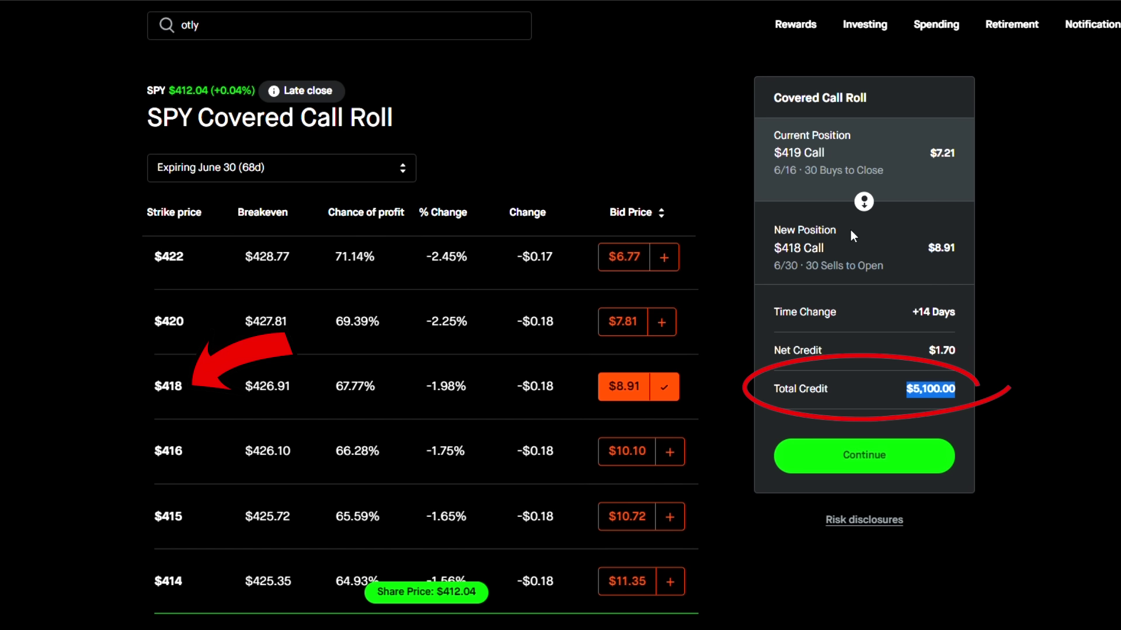
{"action": "left_click", "coordinate": [786, 156]}
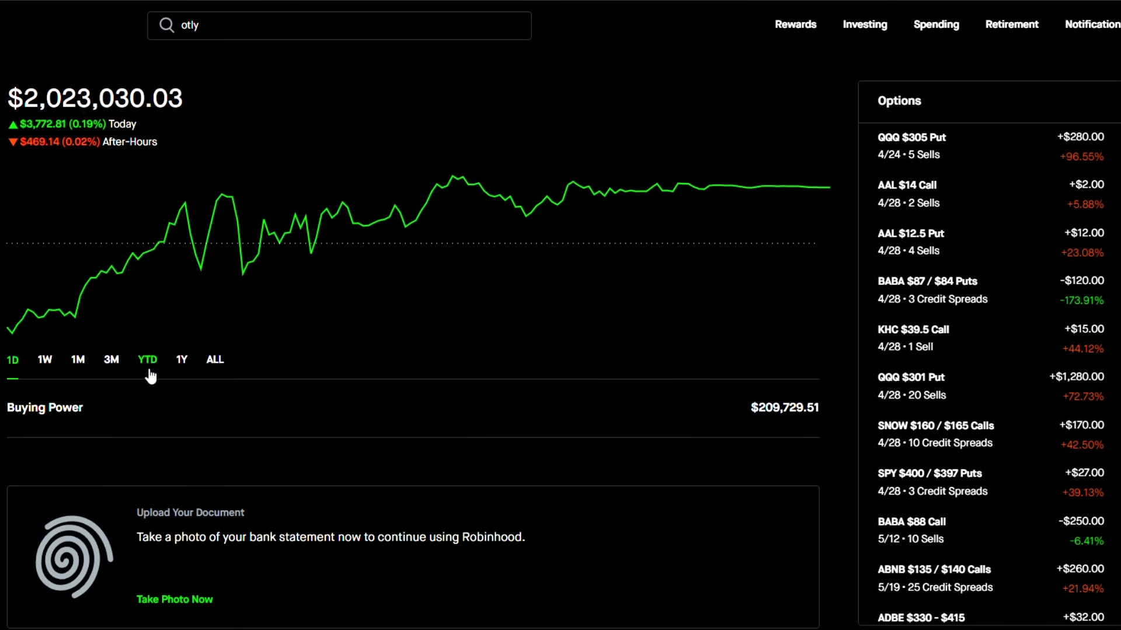
- Show the portfolio's year-to-date performance, then bring up the account menu
{"action": "left_click", "coordinate": [150, 374]}
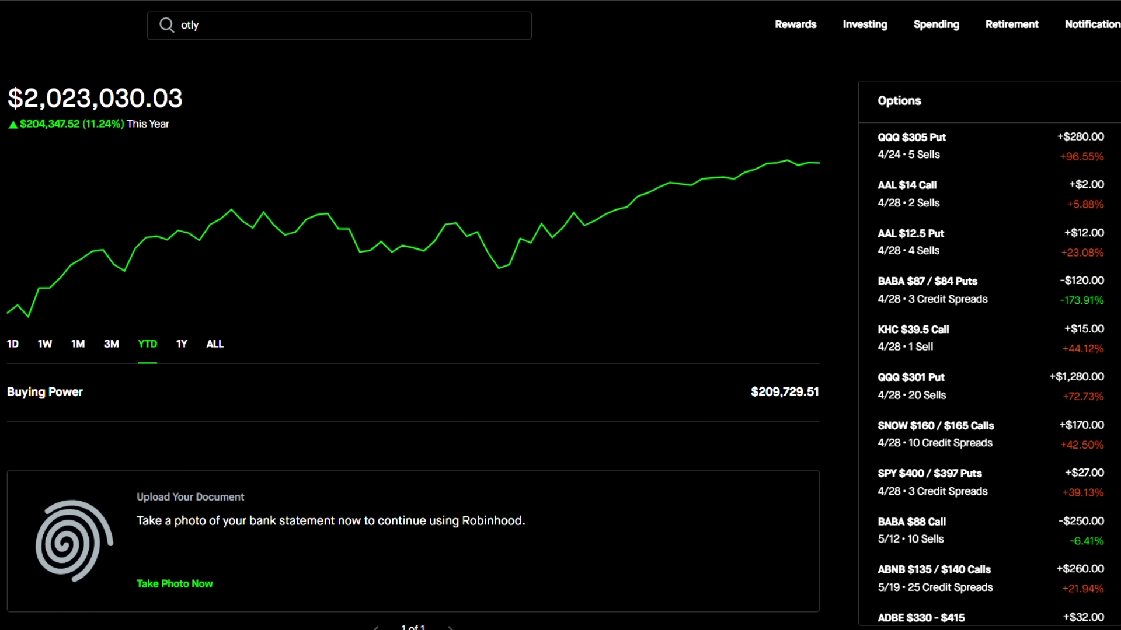
{"action": "left_click", "coordinate": [1115, 24]}
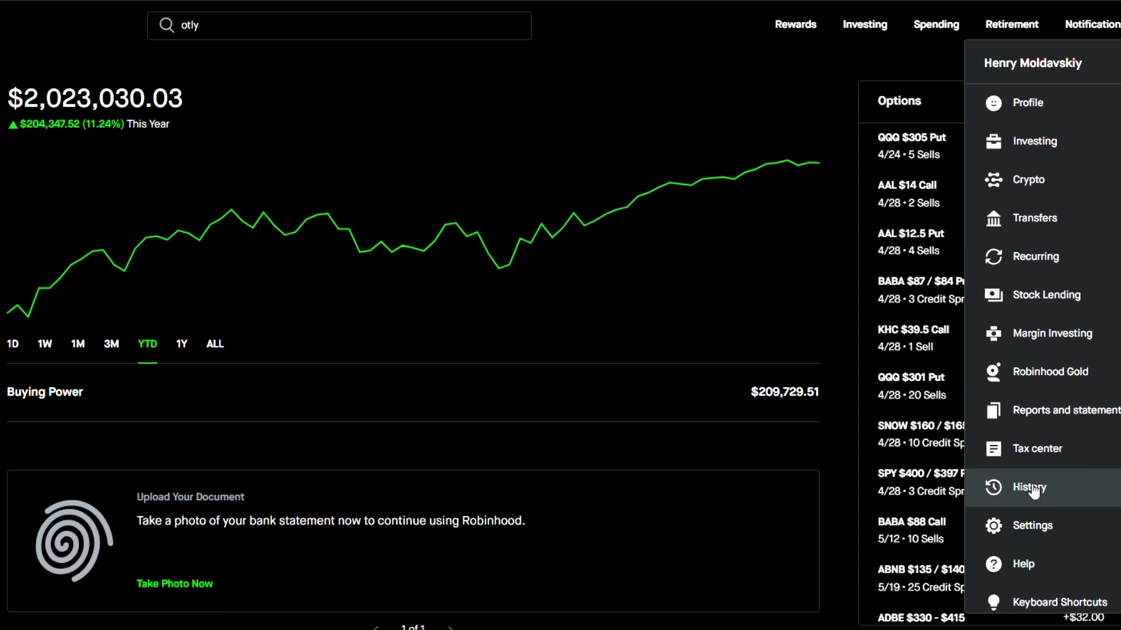
- Go to the Transfers page and scroll through pending and completed transfers
{"action": "left_click", "coordinate": [1056, 234]}
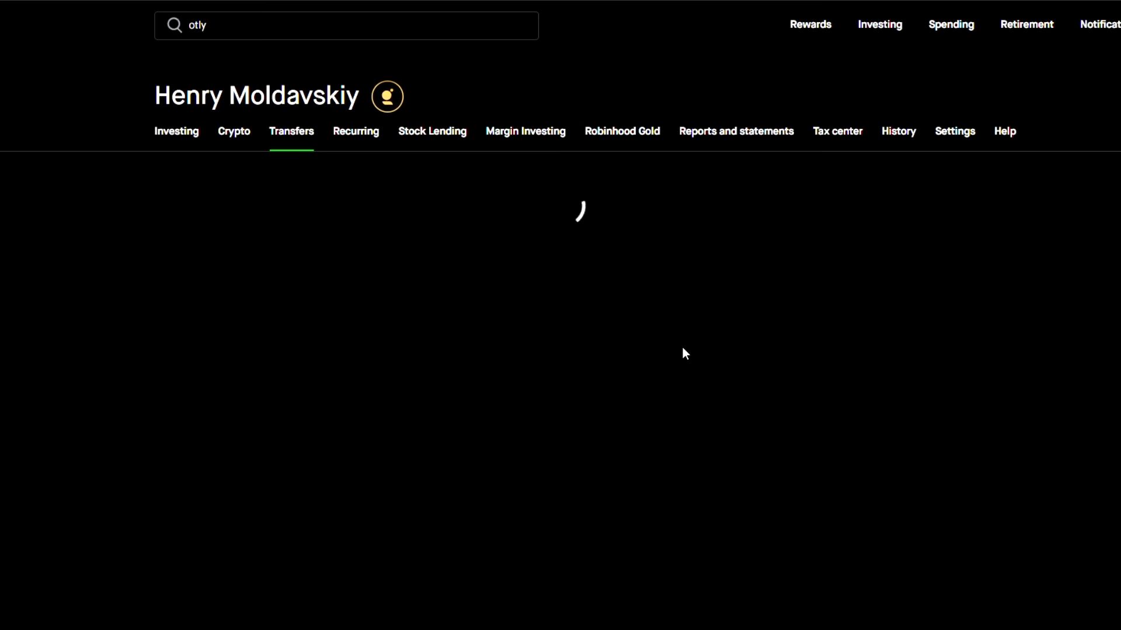
{"action": "scroll", "coordinate": [683, 349], "scroll_direction": "down", "scroll_amount": 8}
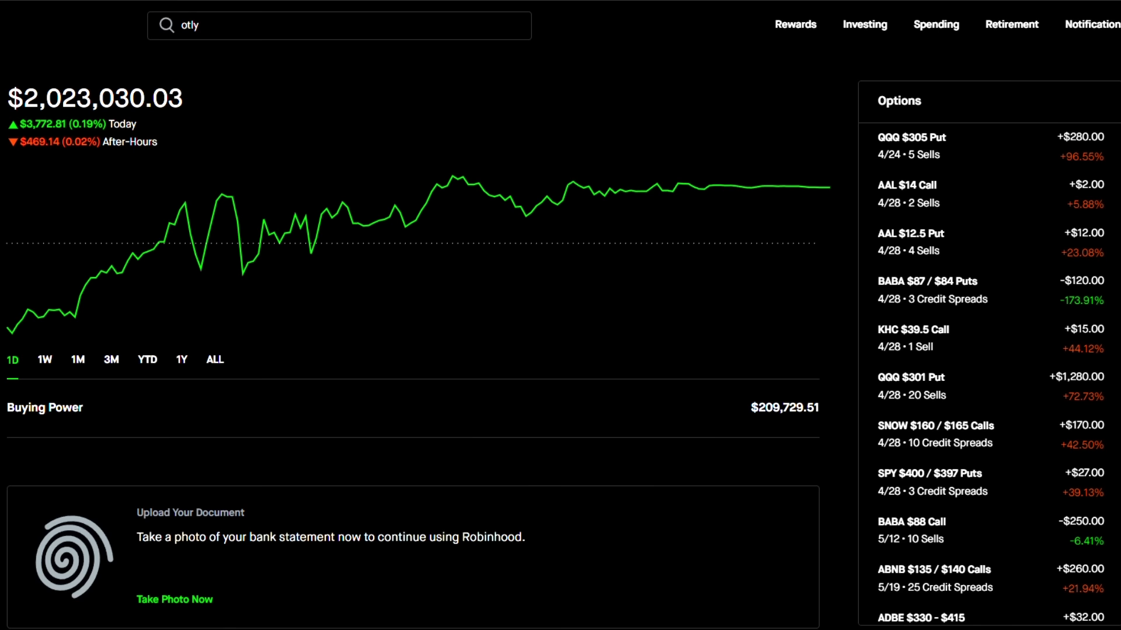
- Scroll past the options positions to the Stocks list showing QQQ's 500 shares
{"action": "scroll", "coordinate": [968, 367], "scroll_direction": "down", "scroll_amount": 9}
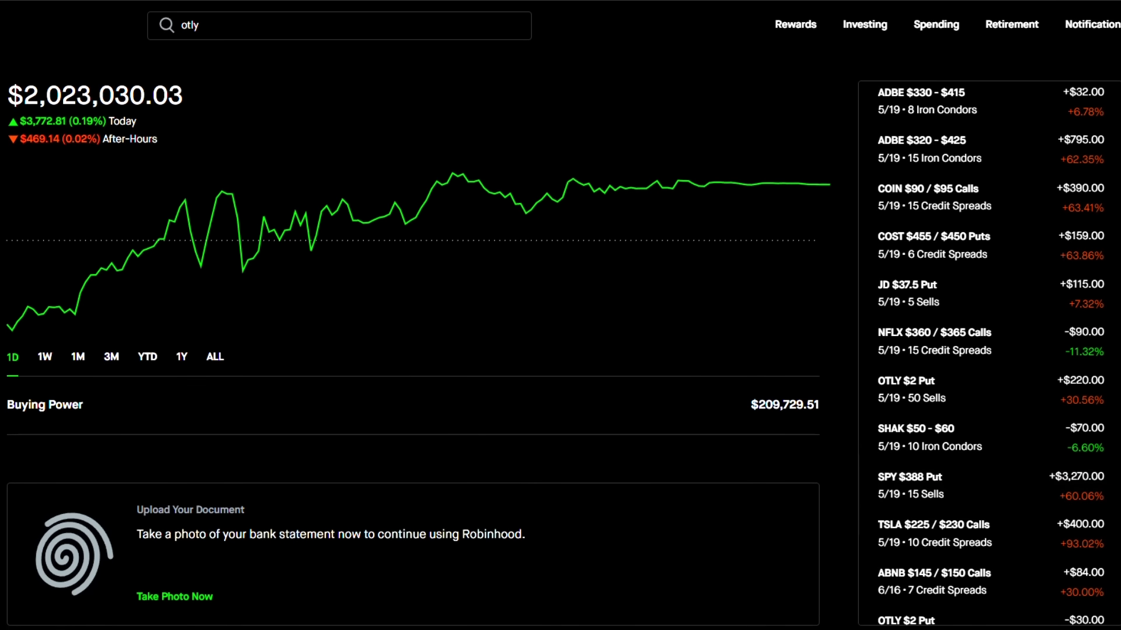
{"action": "scroll", "coordinate": [1013, 473], "scroll_direction": "down", "scroll_amount": 13}
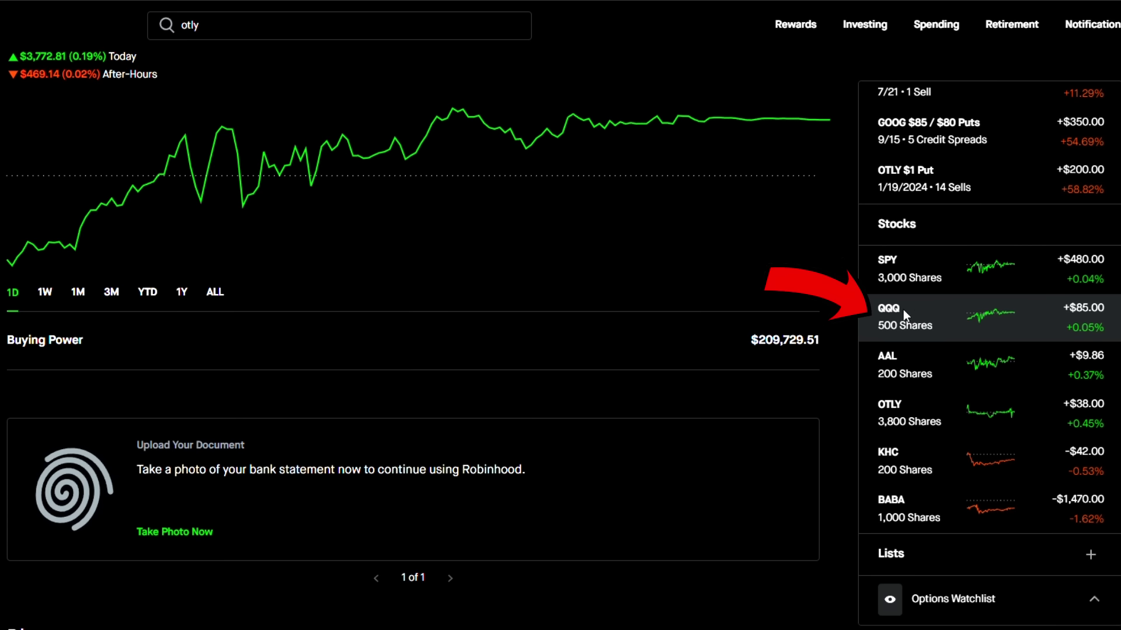
- Open the Invesco QQQ page, look over its Top 10 Holdings and QQQ puts, then return to the top
{"action": "left_click", "coordinate": [872, 310]}
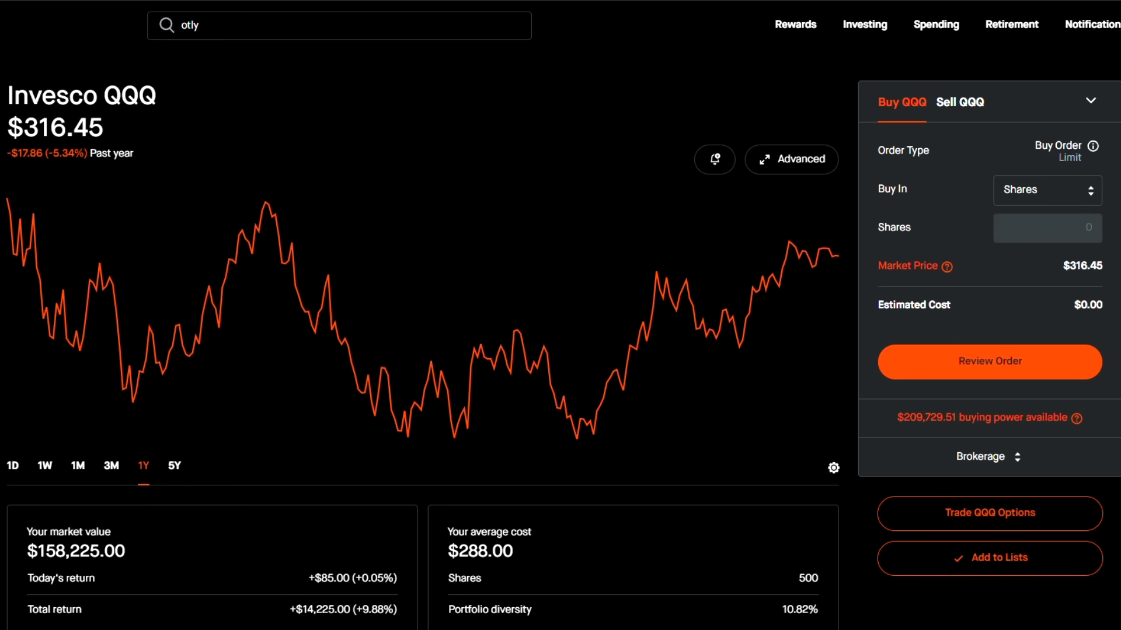
{"action": "scroll", "coordinate": [423, 327], "scroll_direction": "down", "scroll_amount": 20}
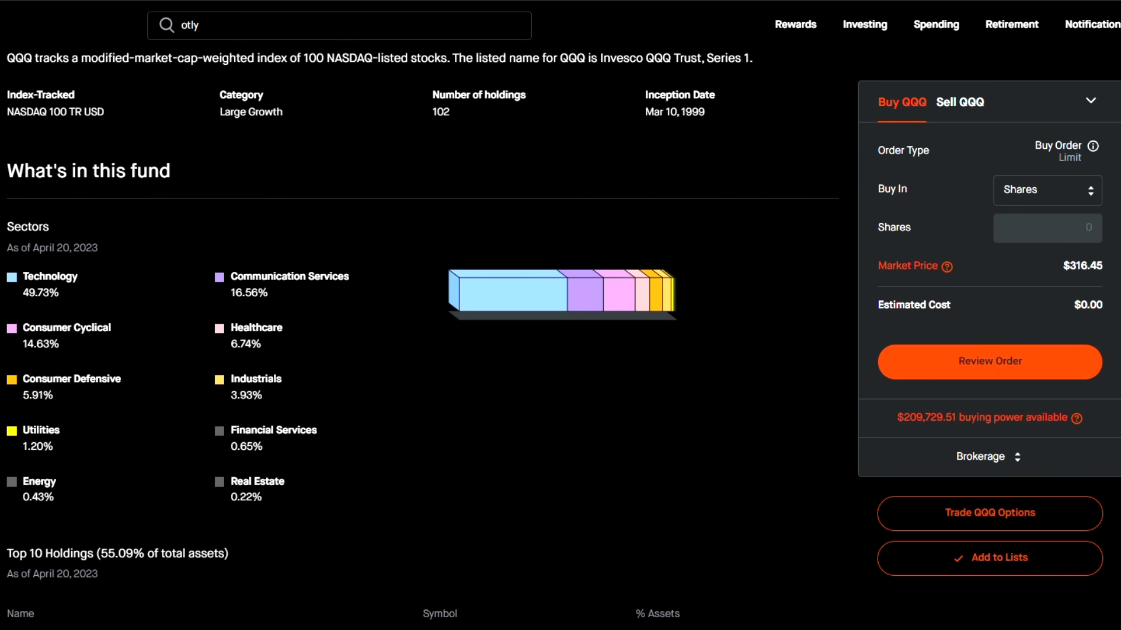
{"action": "scroll", "coordinate": [92, 293], "scroll_direction": "down", "scroll_amount": 3}
{"action": "scroll", "coordinate": [92, 294], "scroll_direction": "down", "scroll_amount": 4}
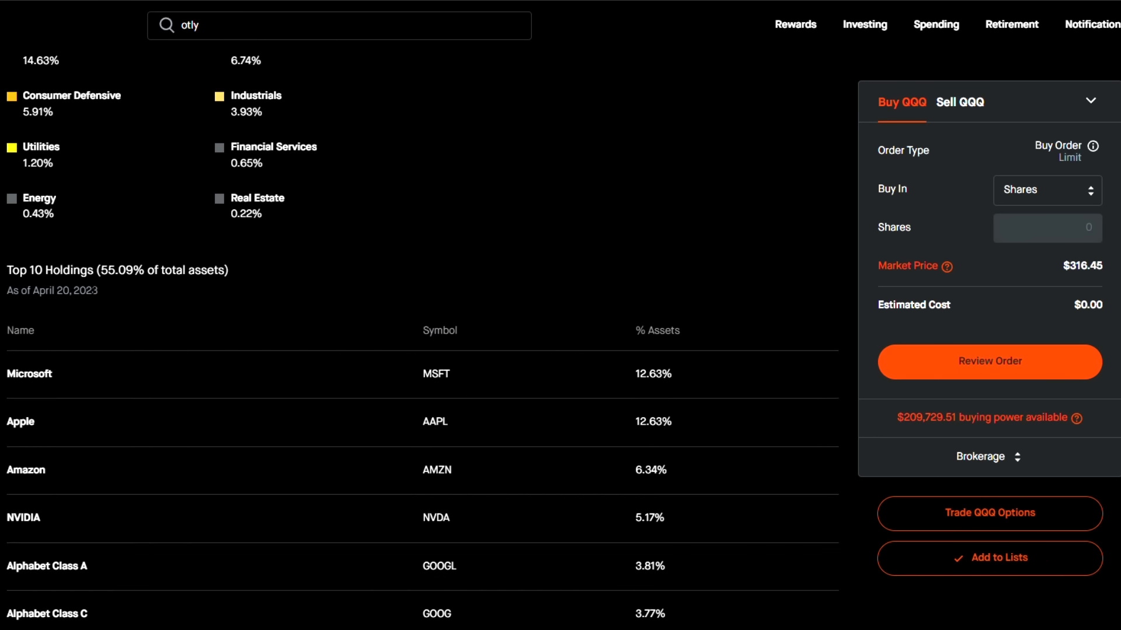
{"action": "scroll", "coordinate": [90, 290], "scroll_direction": "down", "scroll_amount": 1}
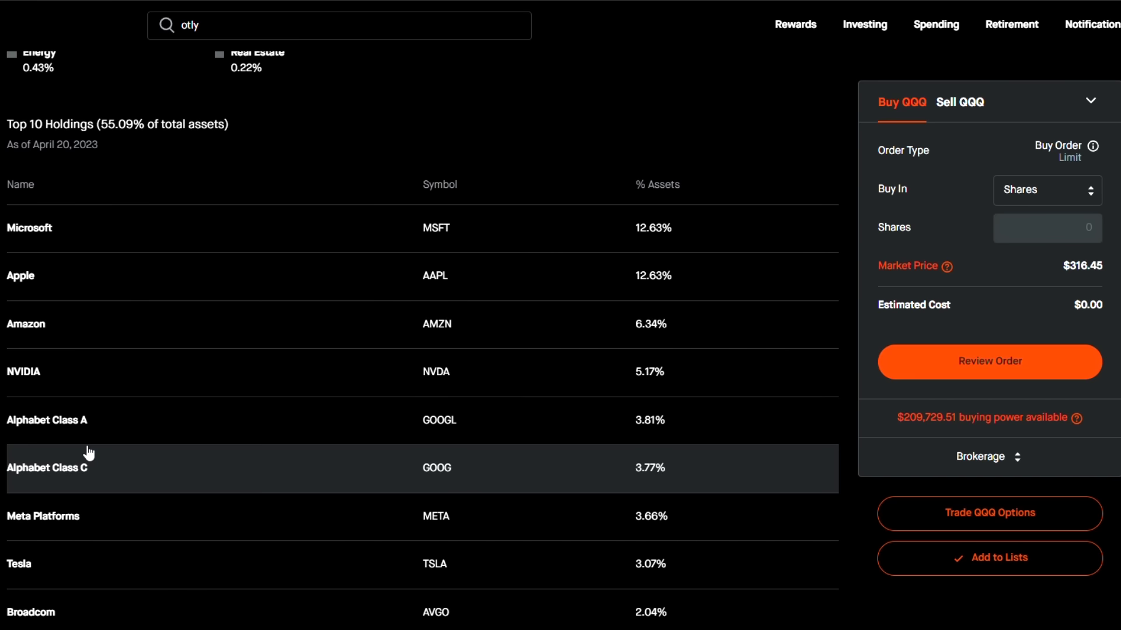
{"action": "scroll", "coordinate": [66, 527], "scroll_direction": "down", "scroll_amount": 1}
{"action": "scroll", "coordinate": [66, 527], "scroll_direction": "down", "scroll_amount": 3}
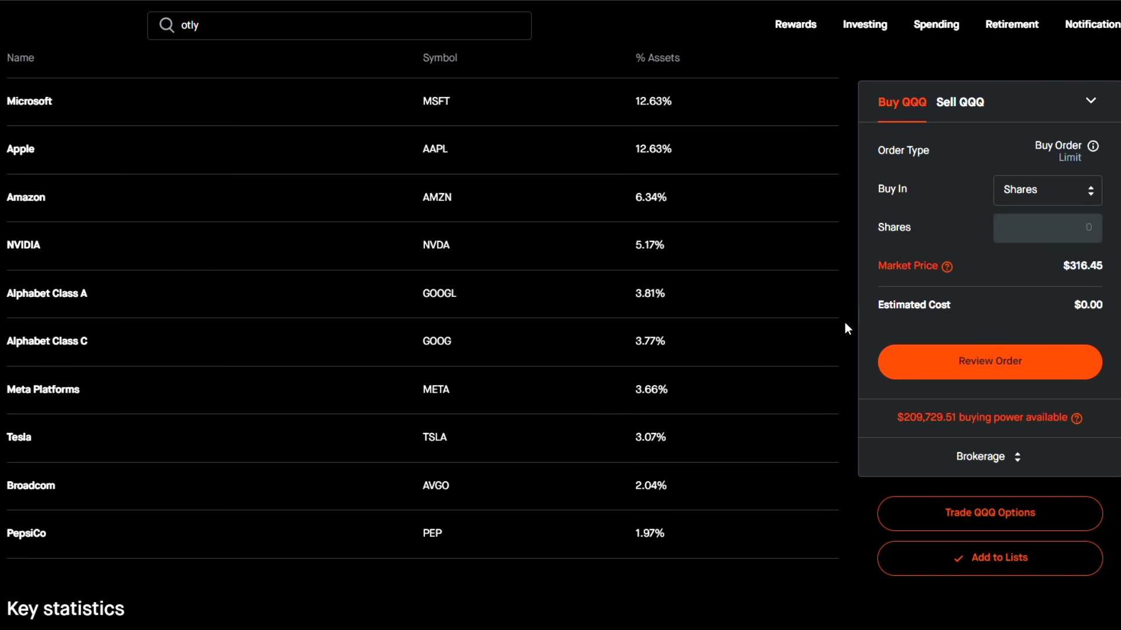
{"action": "scroll", "coordinate": [846, 328], "scroll_direction": "up", "scroll_amount": 15}
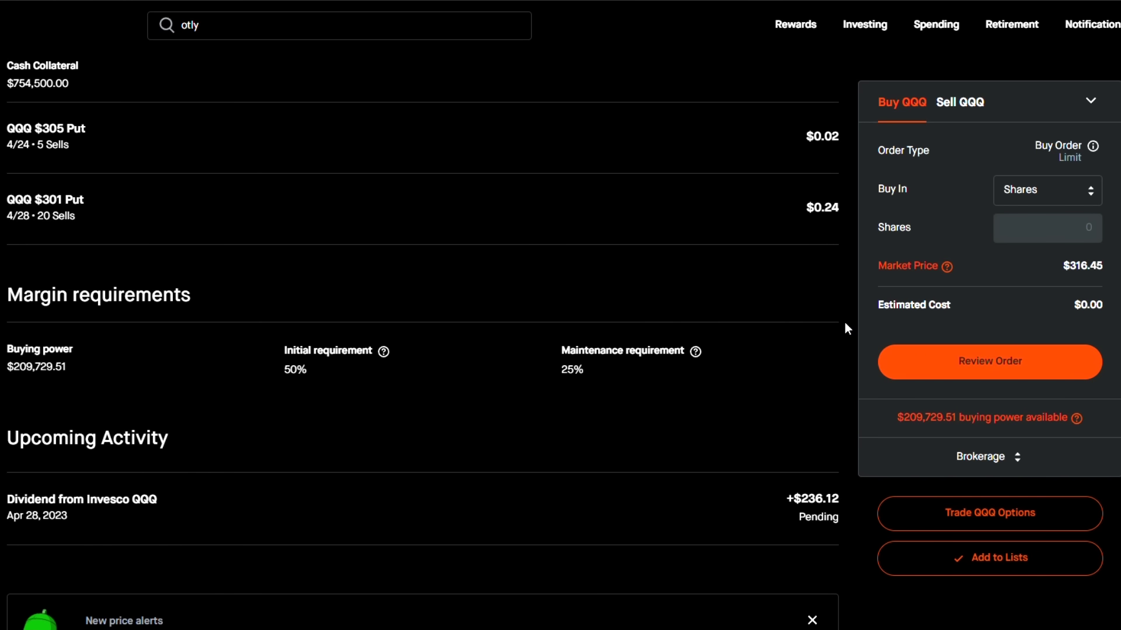
{"action": "scroll", "coordinate": [846, 329], "scroll_direction": "up", "scroll_amount": 3}
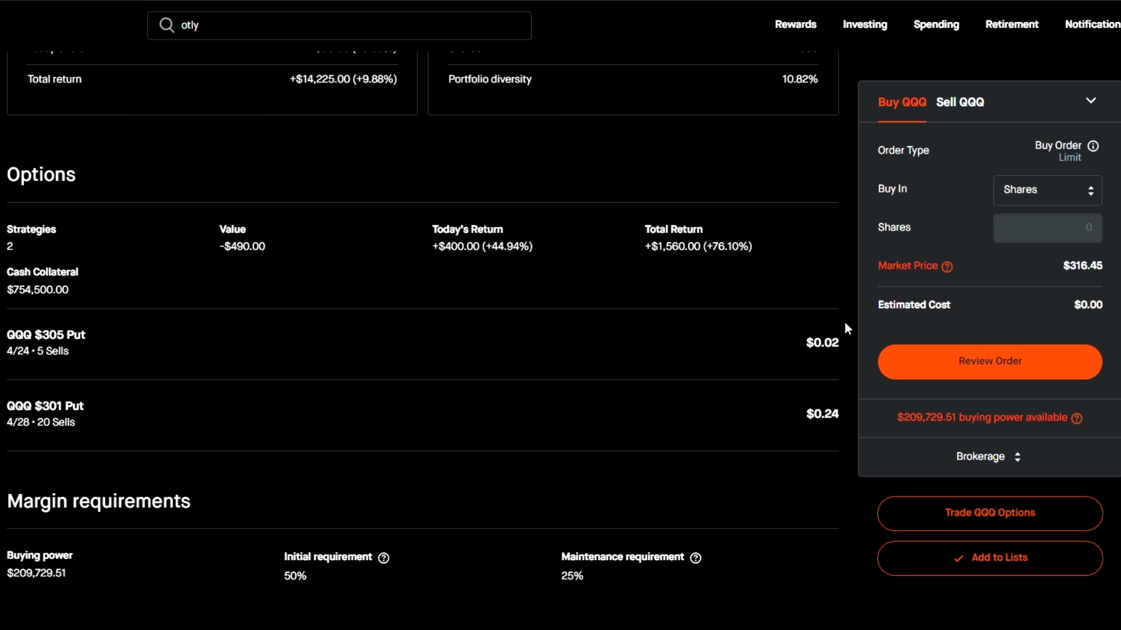
{"action": "scroll", "coordinate": [845, 322], "scroll_direction": "up", "scroll_amount": 9}
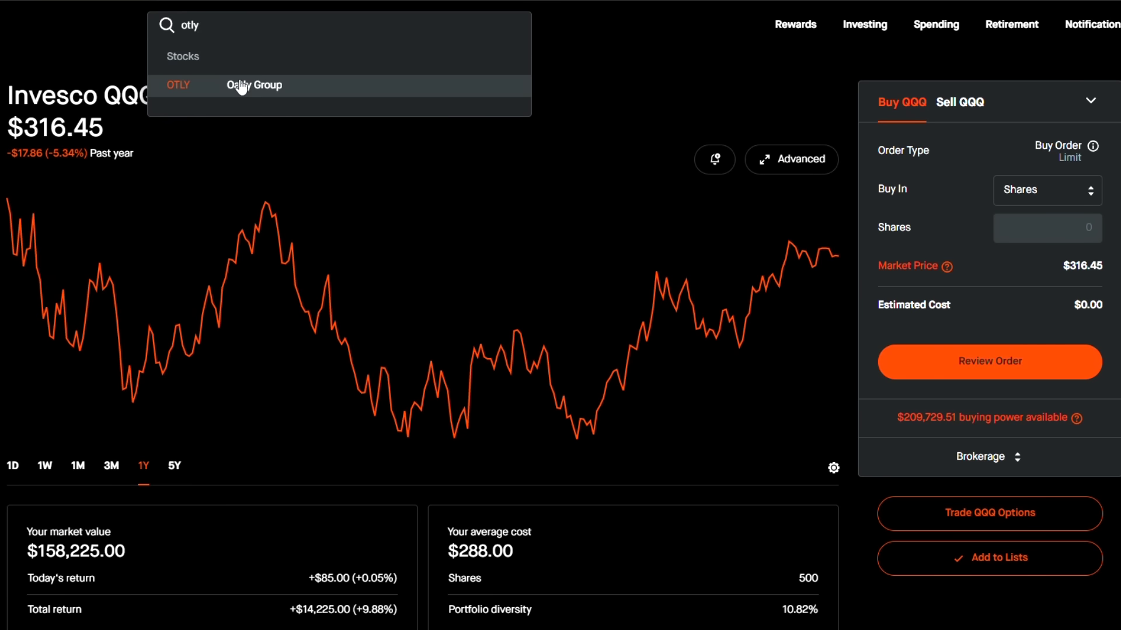
- Show OTLY sell calls expiring May 19 and view the $2.5 call's bid and ask
{"action": "left_click", "coordinate": [236, 82]}
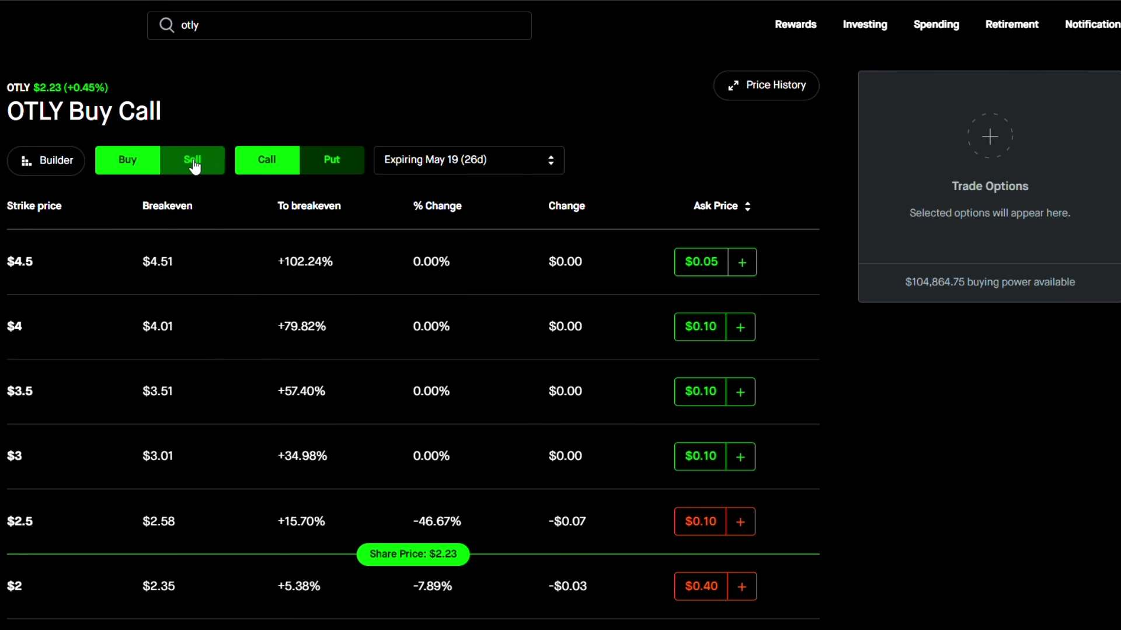
{"action": "left_click", "coordinate": [192, 165]}
{"action": "left_click", "coordinate": [460, 156]}
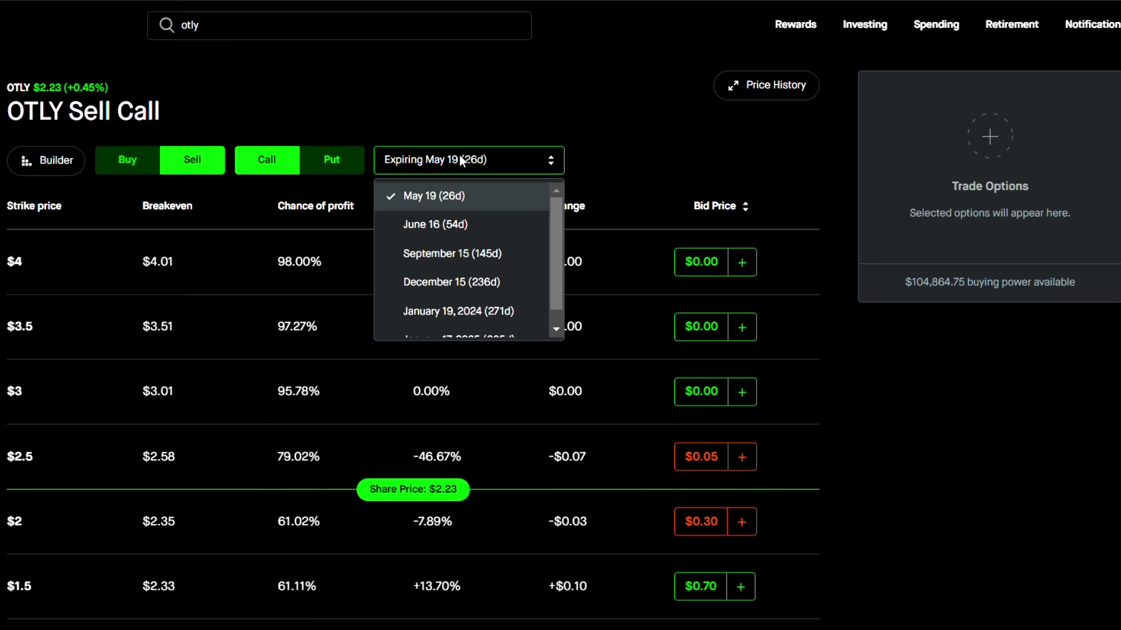
{"action": "left_click", "coordinate": [461, 208]}
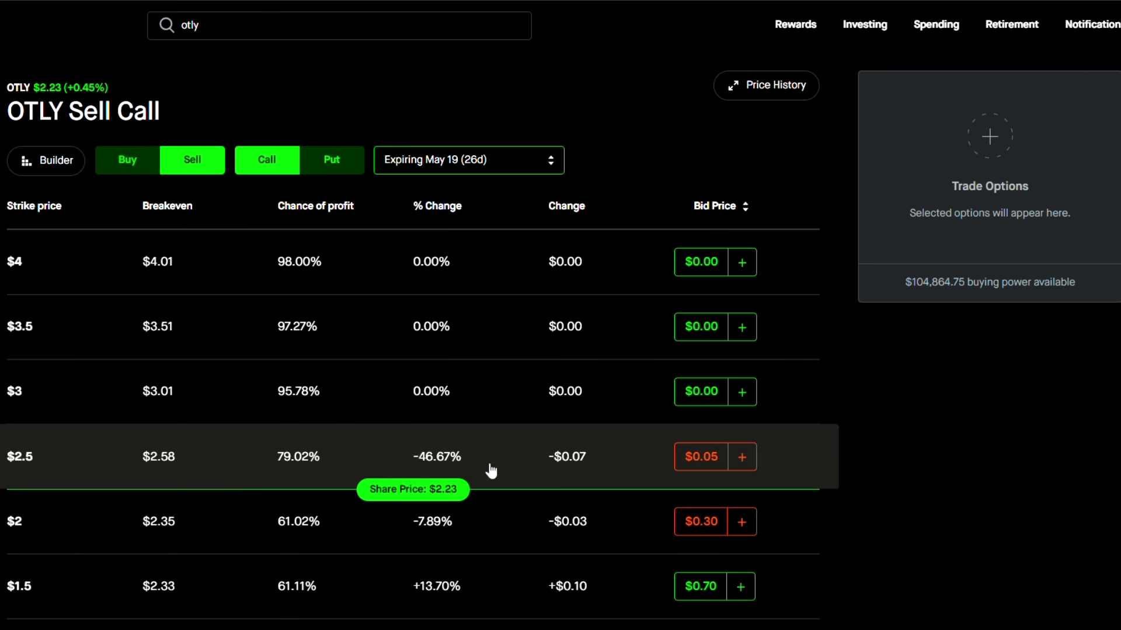
{"action": "left_click", "coordinate": [205, 476]}
{"action": "scroll", "coordinate": [206, 483], "scroll_direction": "down", "scroll_amount": 2}
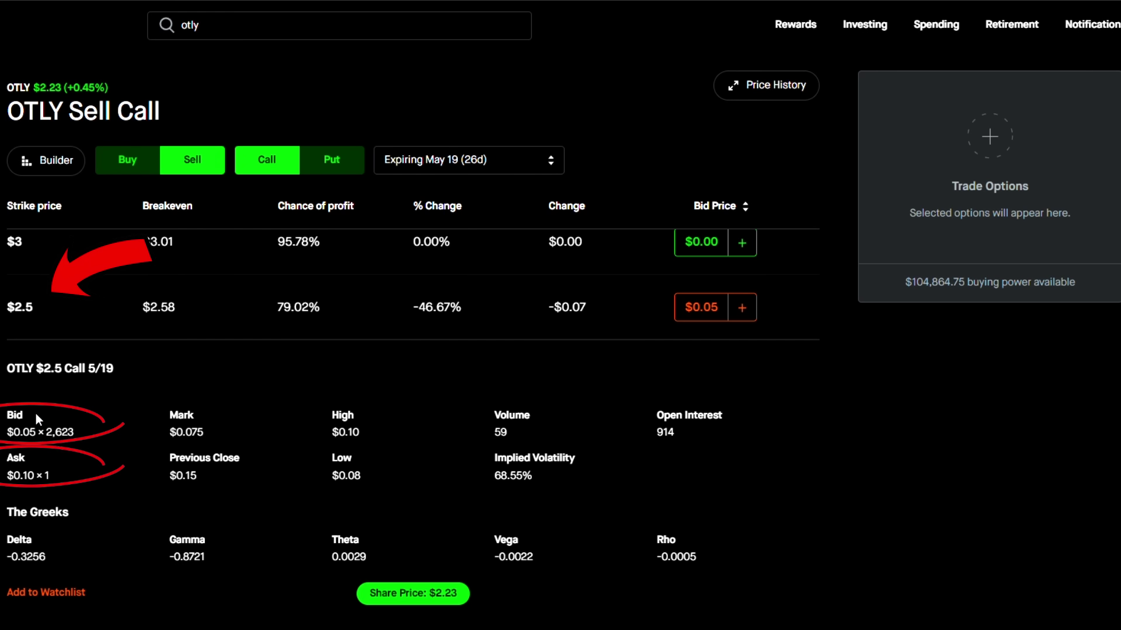
- Switch the OTLY sell-call chain to the June 16 expiration
{"action": "left_click", "coordinate": [234, 26]}
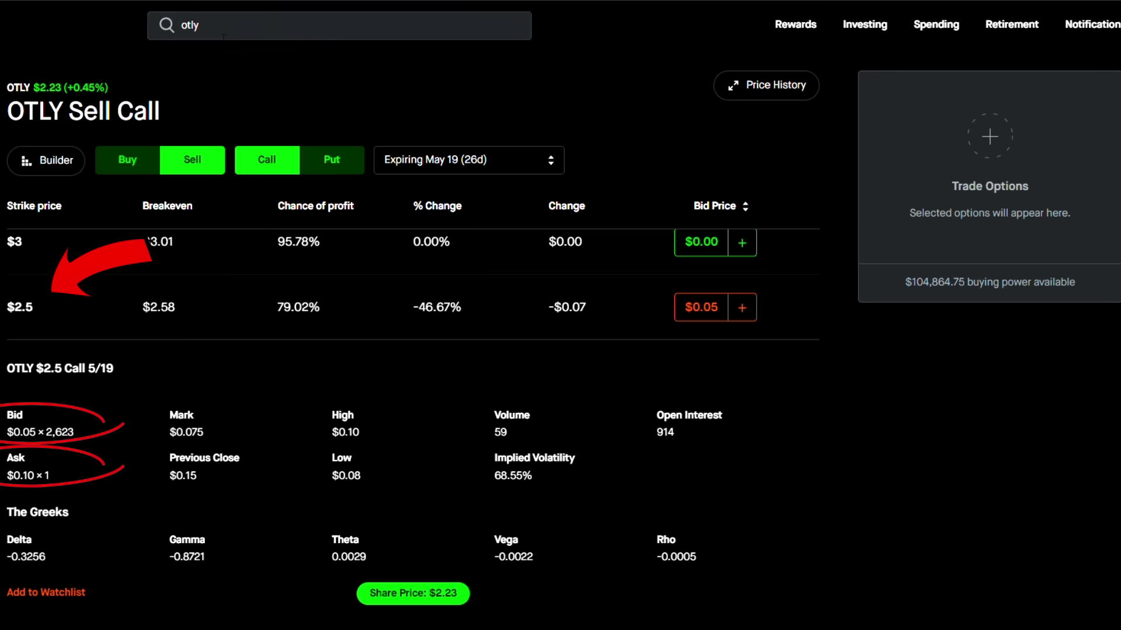
{"action": "left_click", "coordinate": [548, 156]}
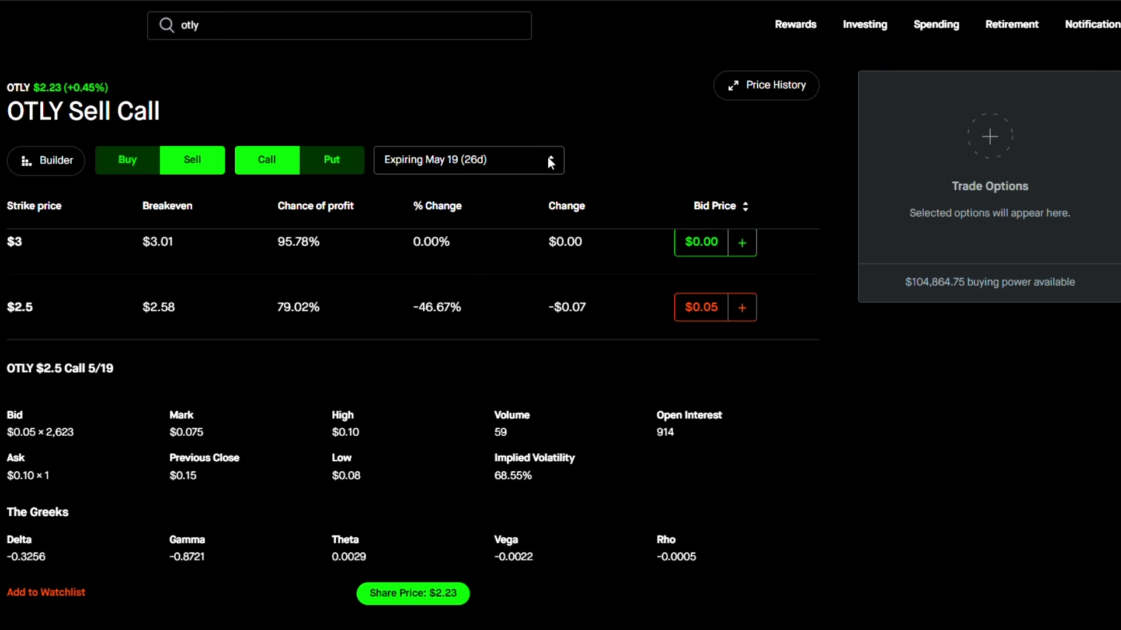
{"action": "left_click", "coordinate": [503, 229]}
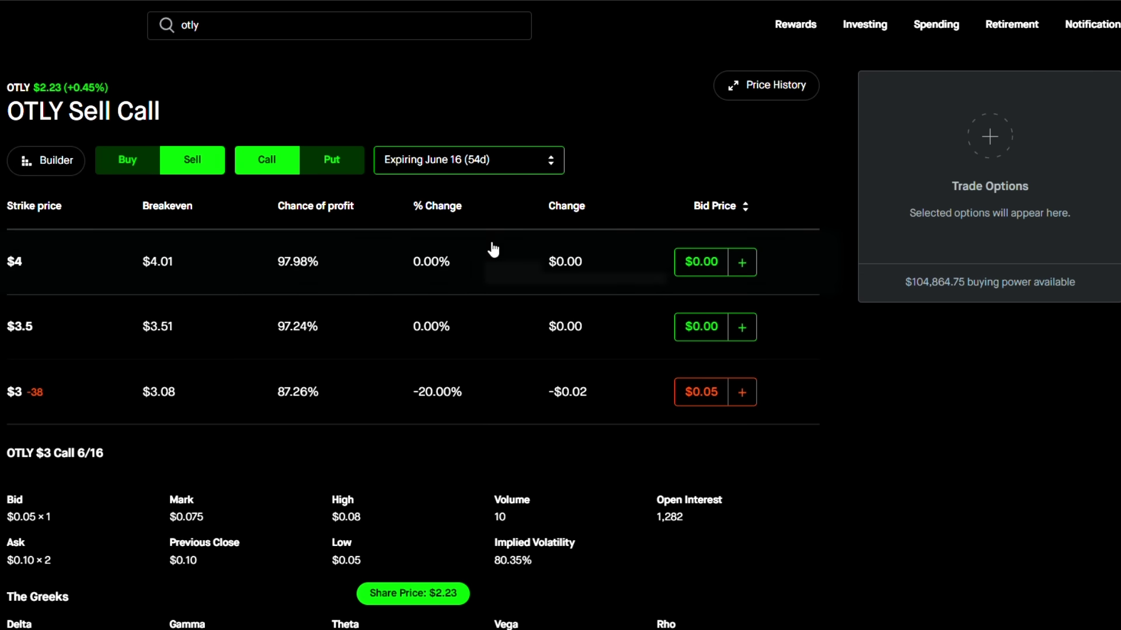
- Replace the search text with 'appl' and open the Apple (AAPL) stock page
{"action": "double_click", "coordinate": [264, 32]}
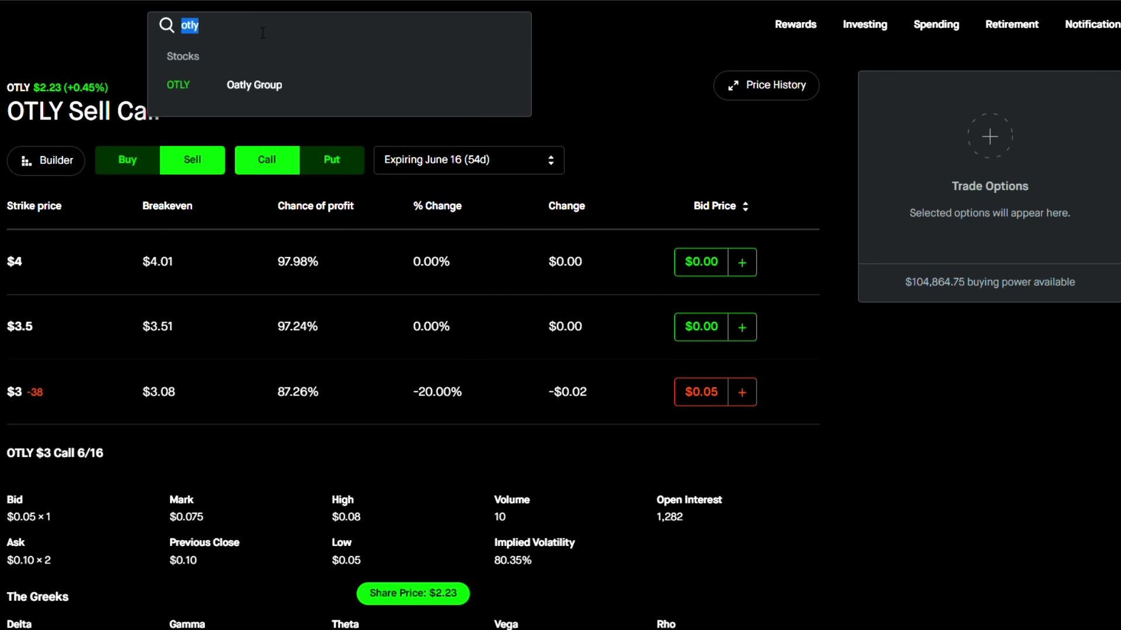
{"action": "type", "text": "appl"}
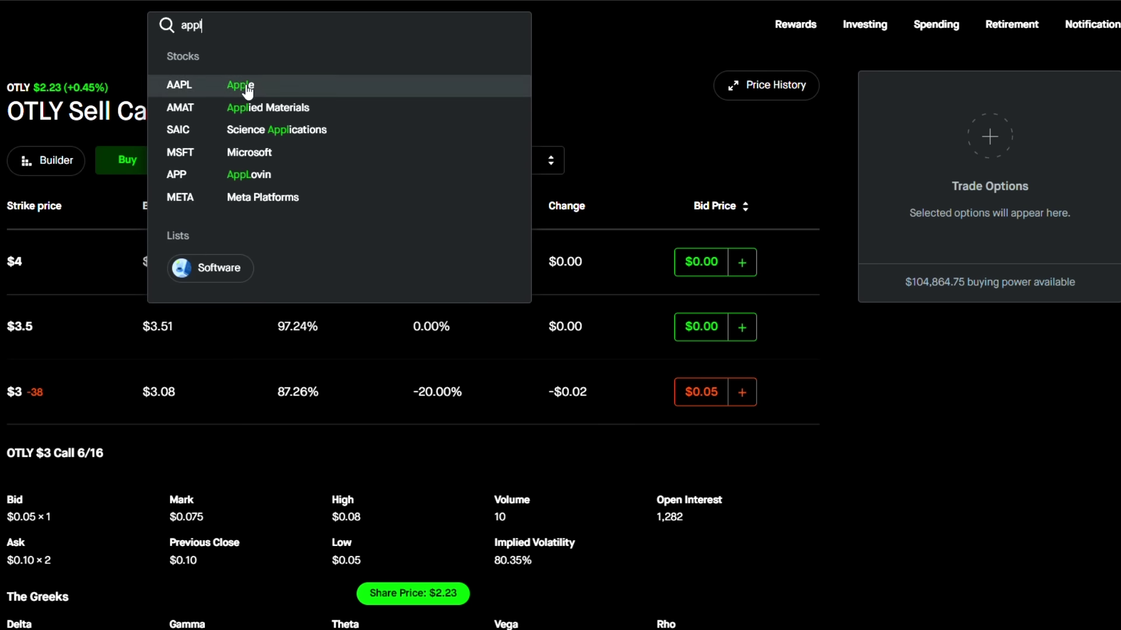
{"action": "left_click", "coordinate": [239, 85]}
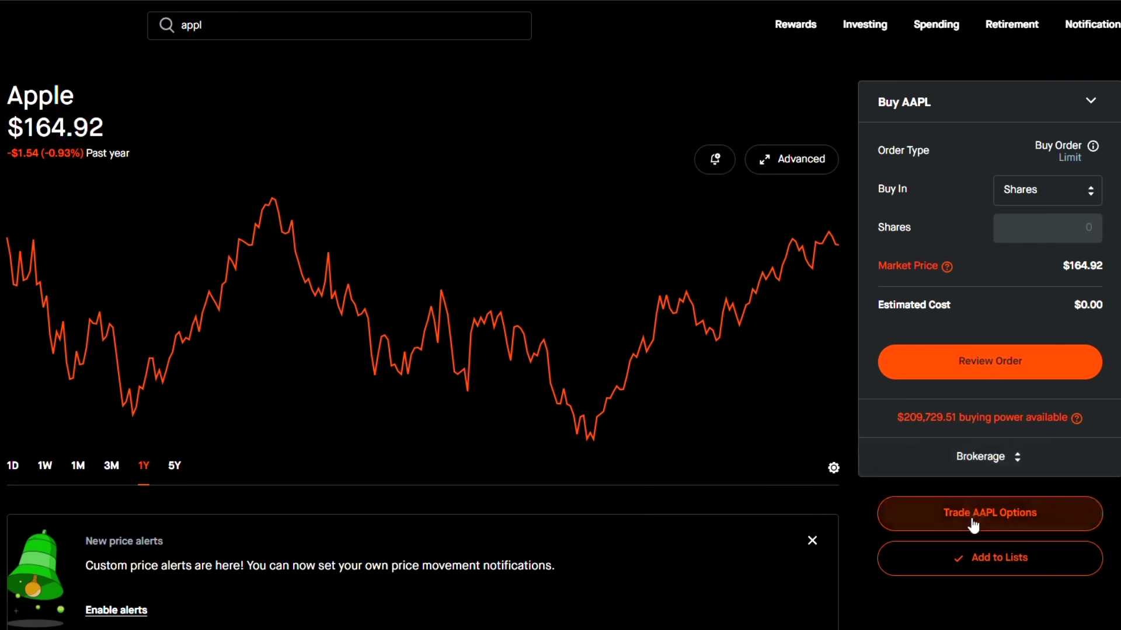
- Show AAPL sell calls and expand the $170 Call 4/28: bid $0.28, ask $0.29
{"action": "left_click", "coordinate": [969, 520]}
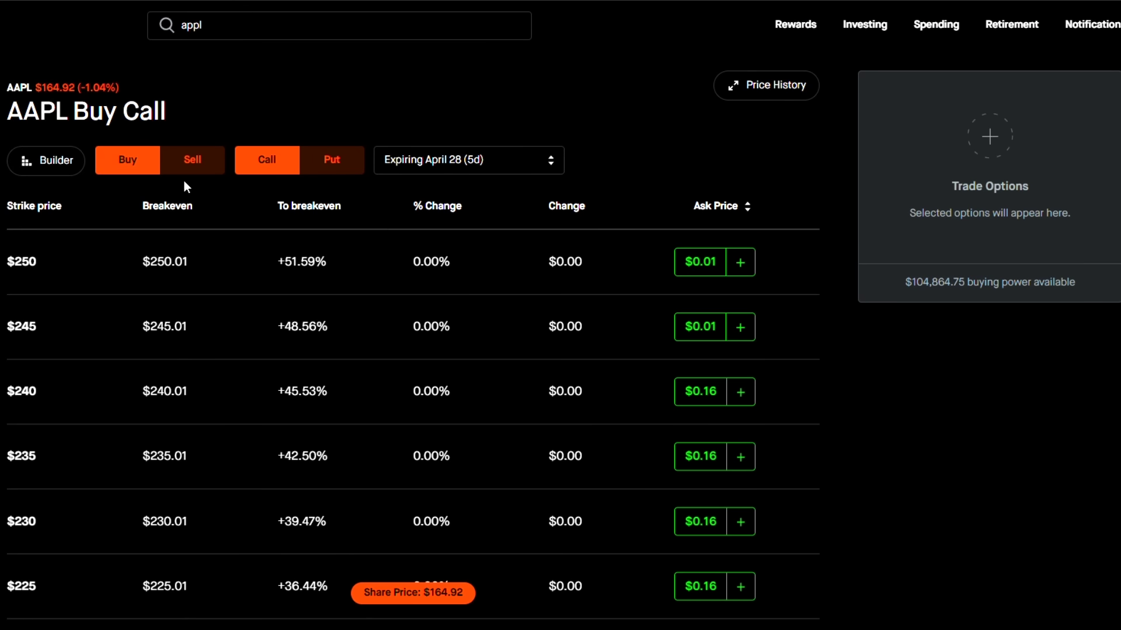
{"action": "left_click", "coordinate": [208, 162]}
{"action": "scroll", "coordinate": [188, 316], "scroll_direction": "down", "scroll_amount": 1}
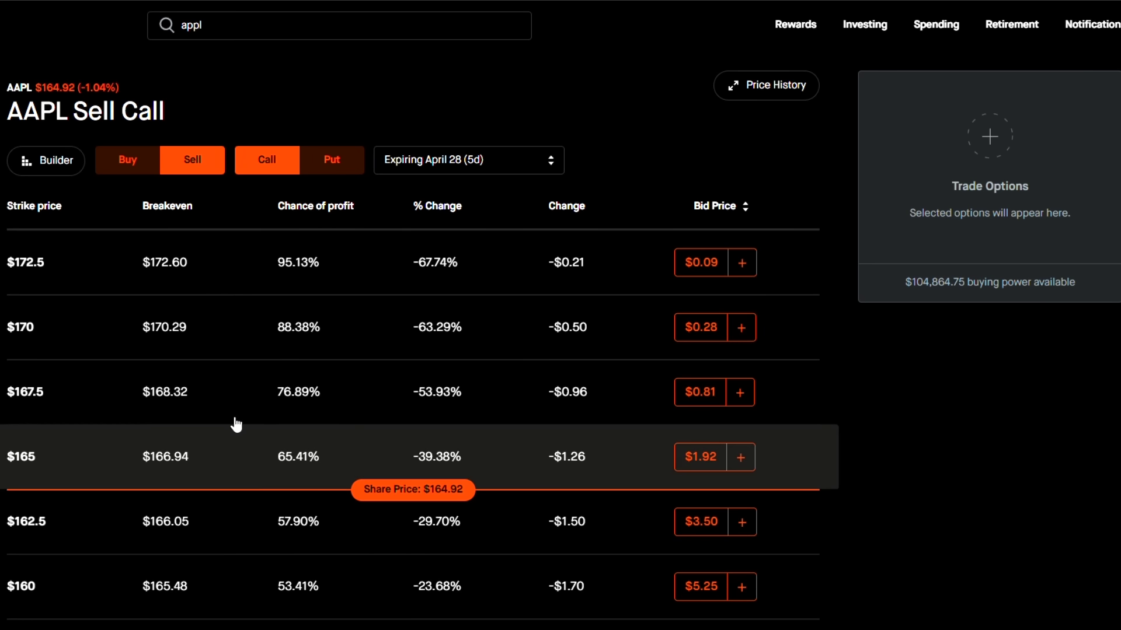
{"action": "left_click", "coordinate": [258, 332]}
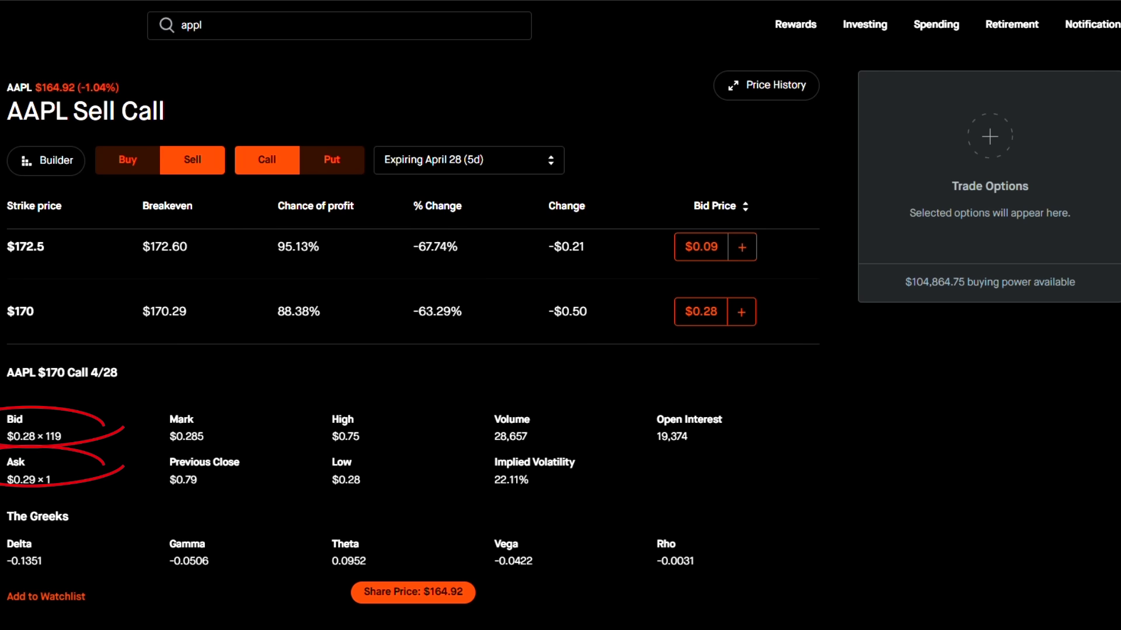